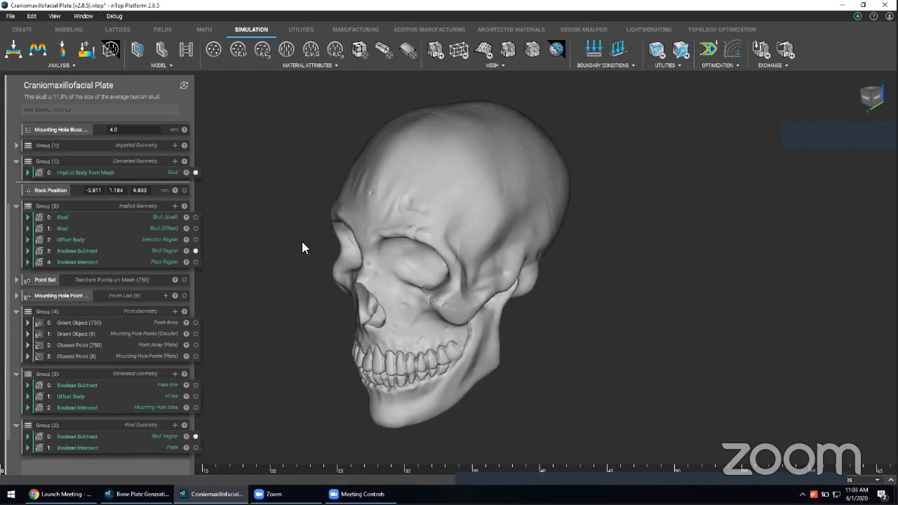
# Step: Hide the intact Skull body in the converted geometry and inspect the opening in the Skull Region
pyautogui.moveTo(343, 284); pyautogui.dragTo(353, 286, button='middle')
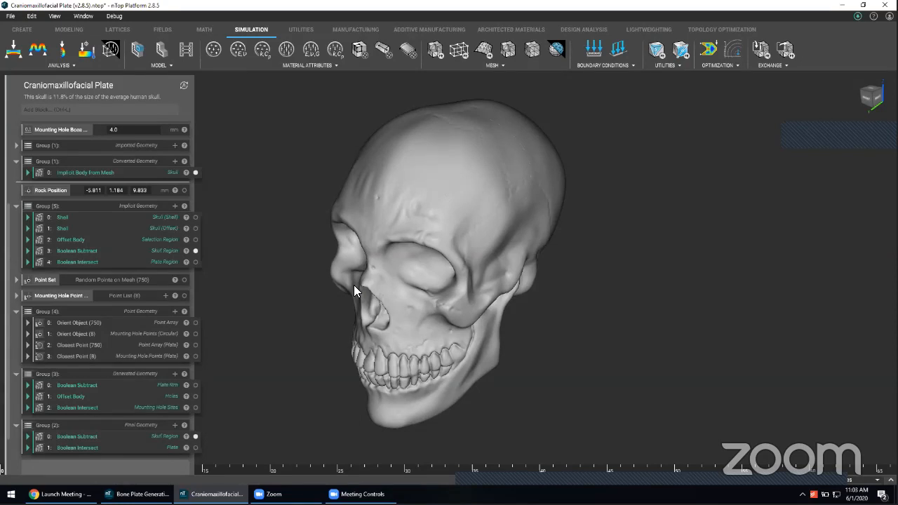
pyautogui.click(196, 172)
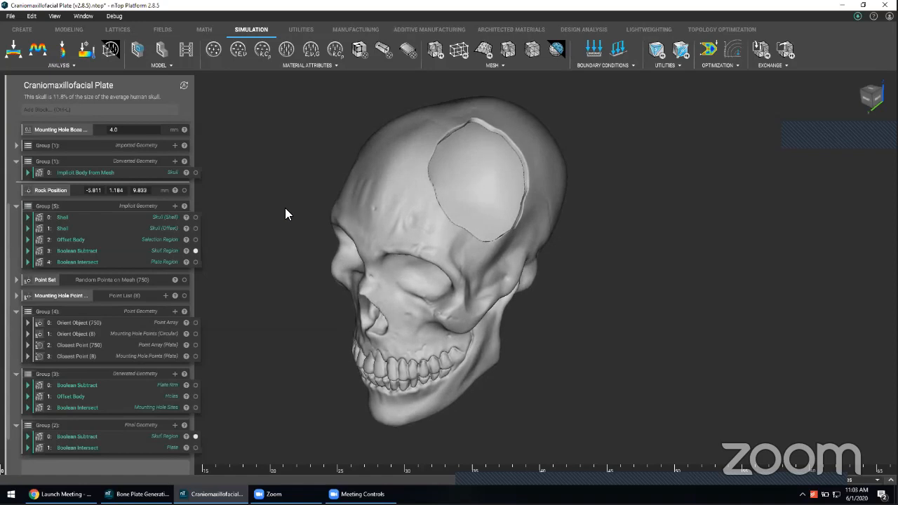
pyautogui.moveTo(299, 213); pyautogui.dragTo(310, 186, button='right')
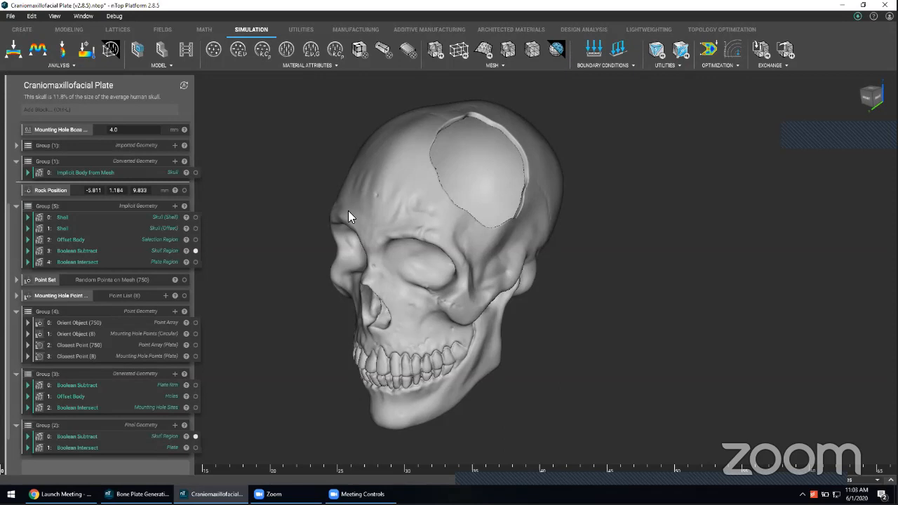
pyautogui.moveTo(316, 211); pyautogui.dragTo(359, 230, button='right')
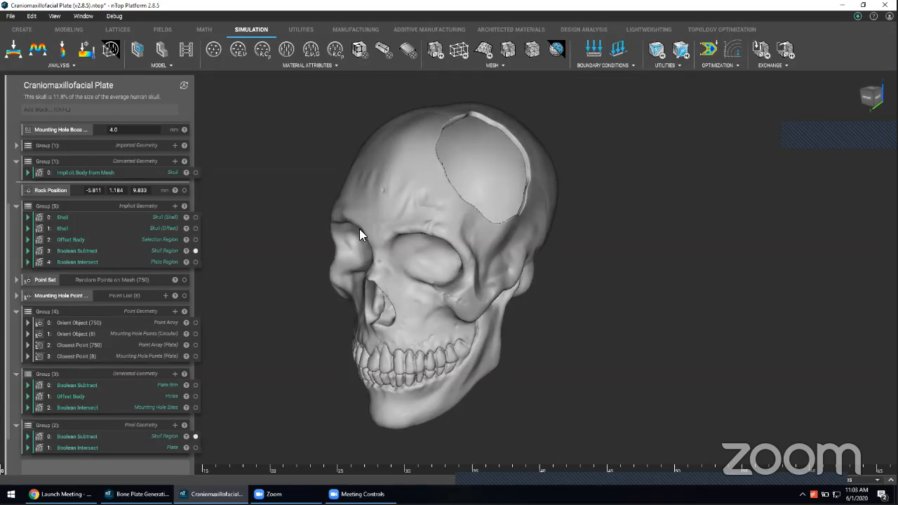
pyautogui.moveTo(418, 253); pyautogui.dragTo(402, 255, button='right')
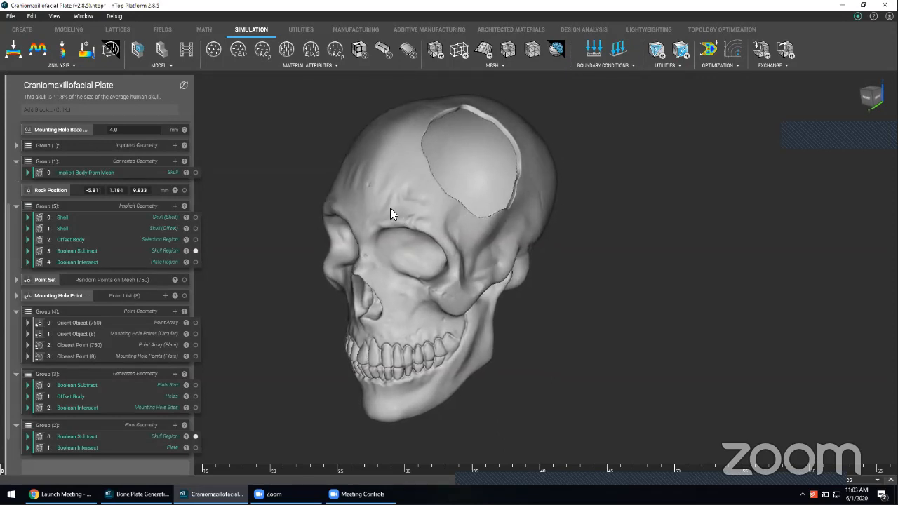
pyautogui.moveTo(457, 151); pyautogui.dragTo(459, 174, button='right')
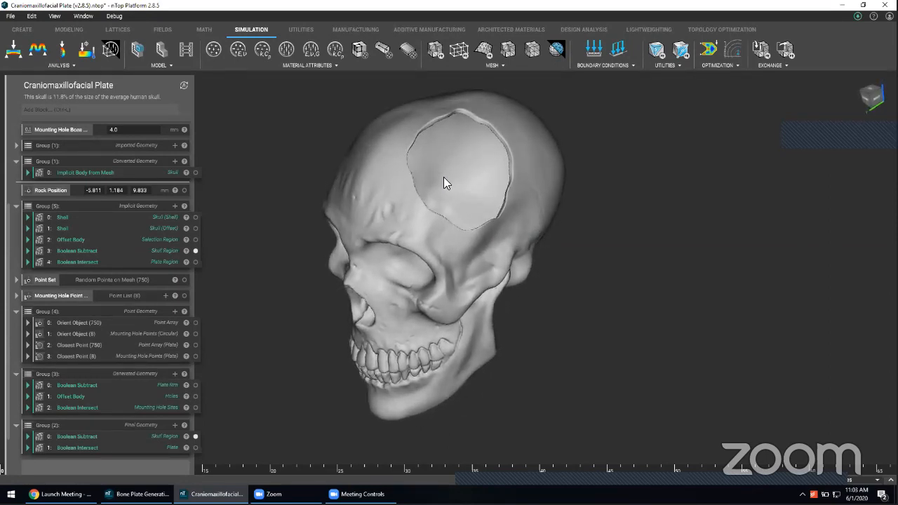
# Step: Show the Plate body from the Final Geometry group and inspect how it covers the skull opening
pyautogui.click(196, 448)
pyautogui.moveTo(460, 228); pyautogui.dragTo(450, 156, button='right')
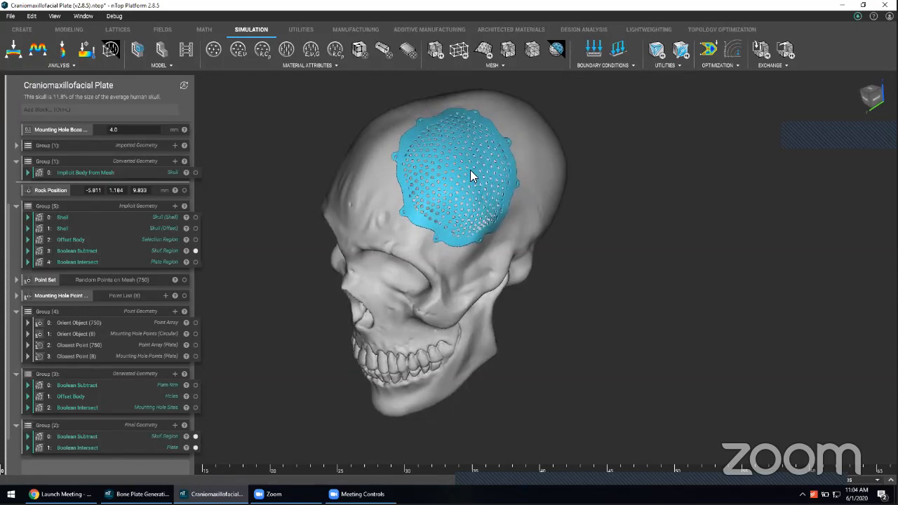
pyautogui.moveTo(462, 178); pyautogui.dragTo(462, 201, button='middle')
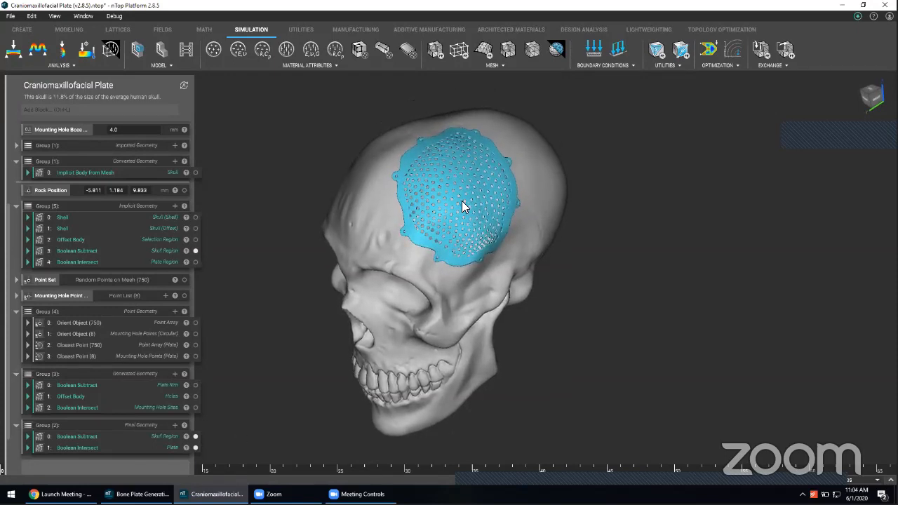
pyautogui.scroll(2, 461, 200)
pyautogui.moveTo(468, 199); pyautogui.dragTo(499, 189, button='right')
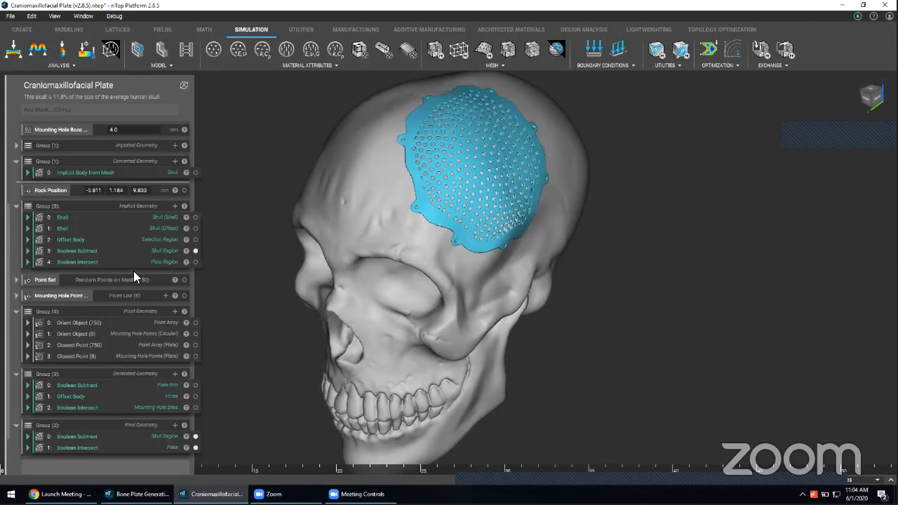
pyautogui.scroll(3, 134, 271)
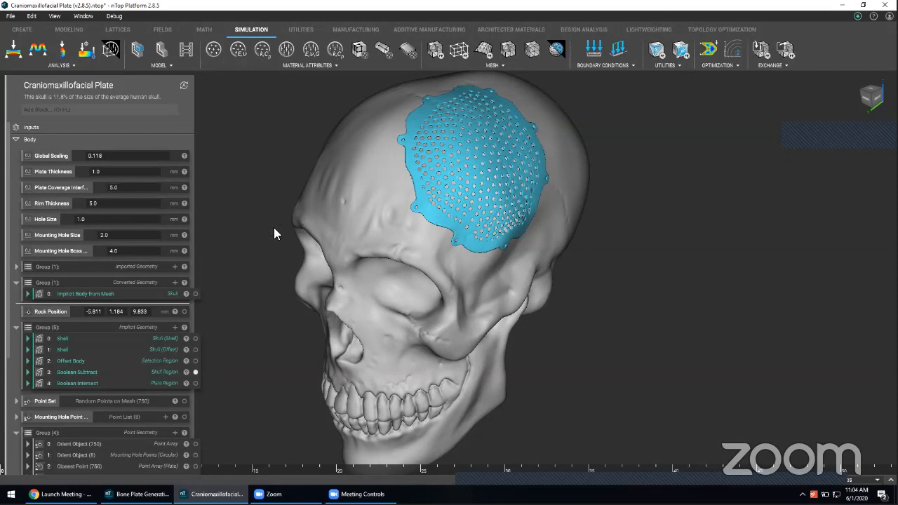
pyautogui.moveTo(299, 216); pyautogui.dragTo(300, 223, button='right')
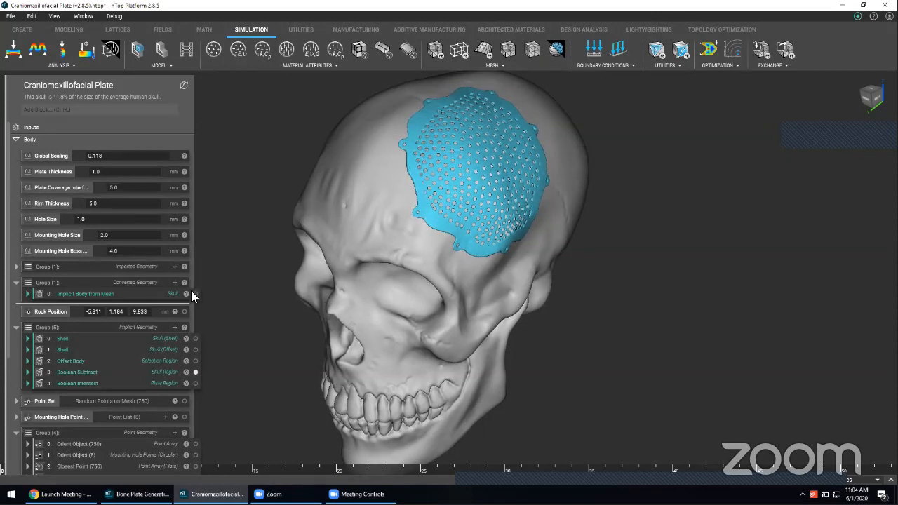
pyautogui.doubleClick(139, 311)
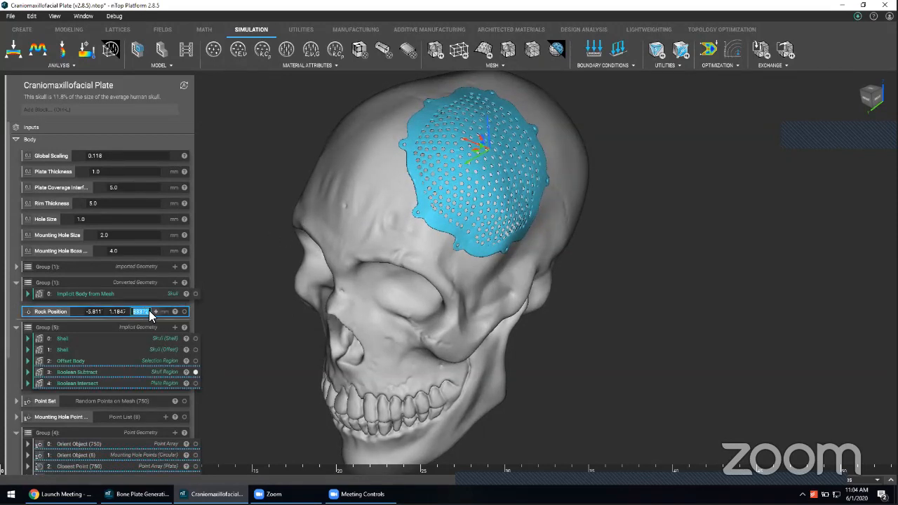
pyautogui.write('9.833')
pyautogui.press('Return')
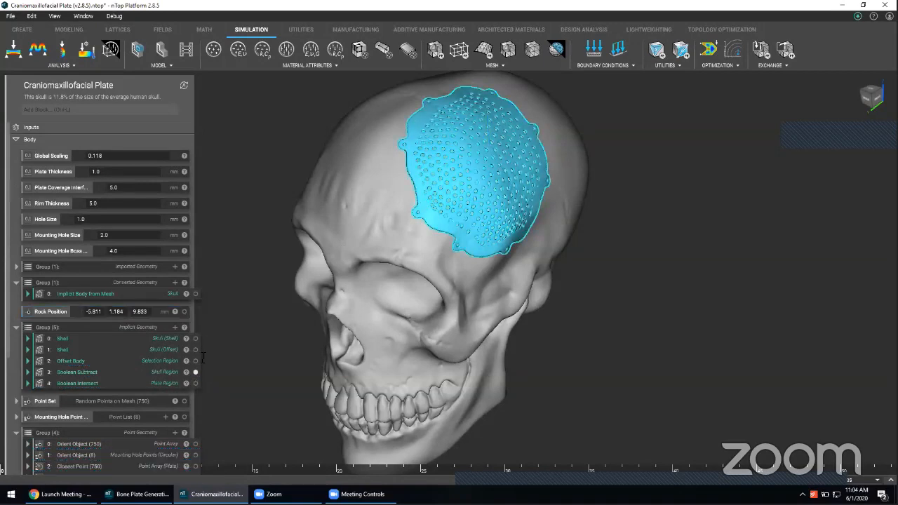
# Step: Hide the final plate and show the Selection Region offset body that cuts the skull opening
pyautogui.click(195, 360)
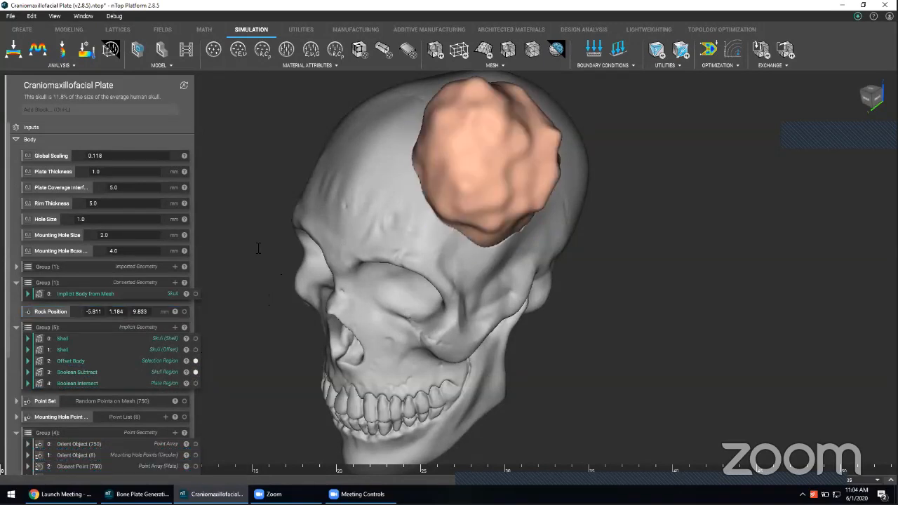
pyautogui.moveTo(257, 246); pyautogui.dragTo(240, 252, button='right')
pyautogui.click(461, 169)
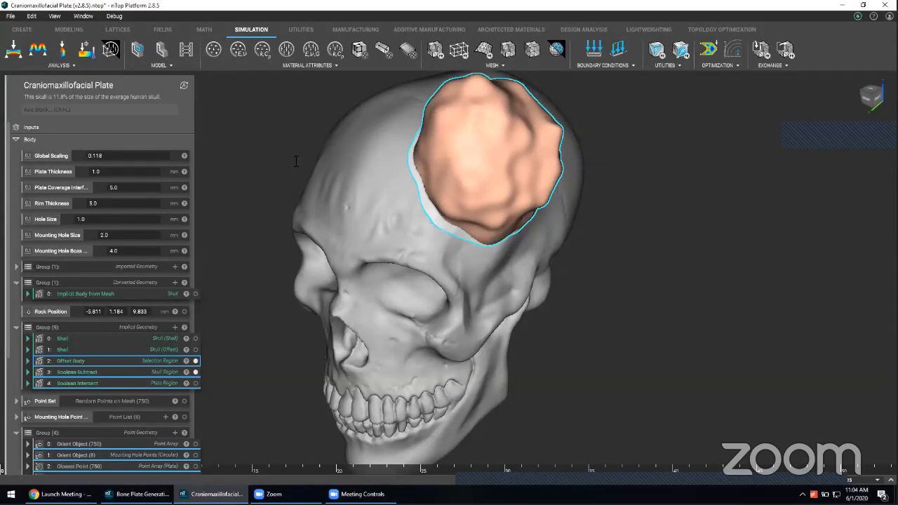
# Step: Move the Rock Position to the opposite side of the skull, at about X 6.364 and Y -0.120 mm, keeping its height
pyautogui.moveTo(328, 162); pyautogui.dragTo(338, 189, button='right')
pyautogui.click(149, 312)
pyautogui.moveTo(403, 196); pyautogui.dragTo(425, 292, button='right')
pyautogui.moveTo(522, 257); pyautogui.dragTo(533, 293, button='right')
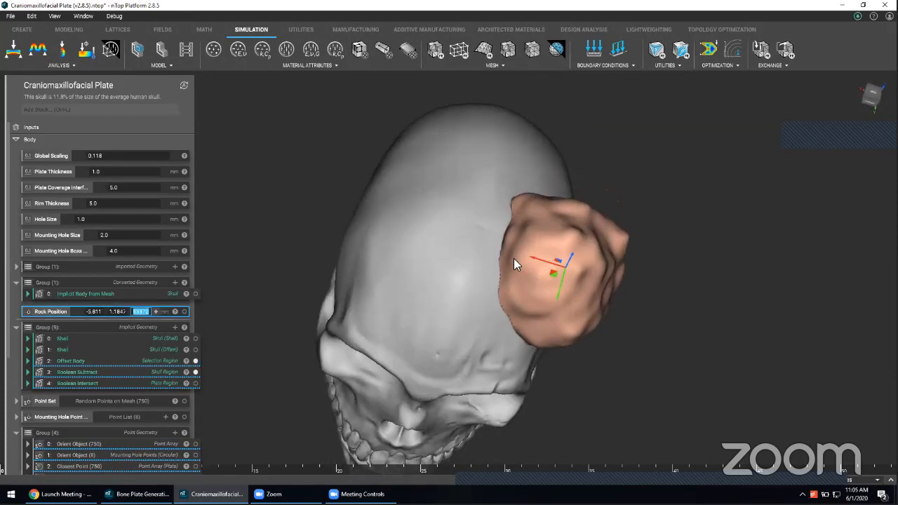
pyautogui.moveTo(552, 267); pyautogui.dragTo(348, 211)
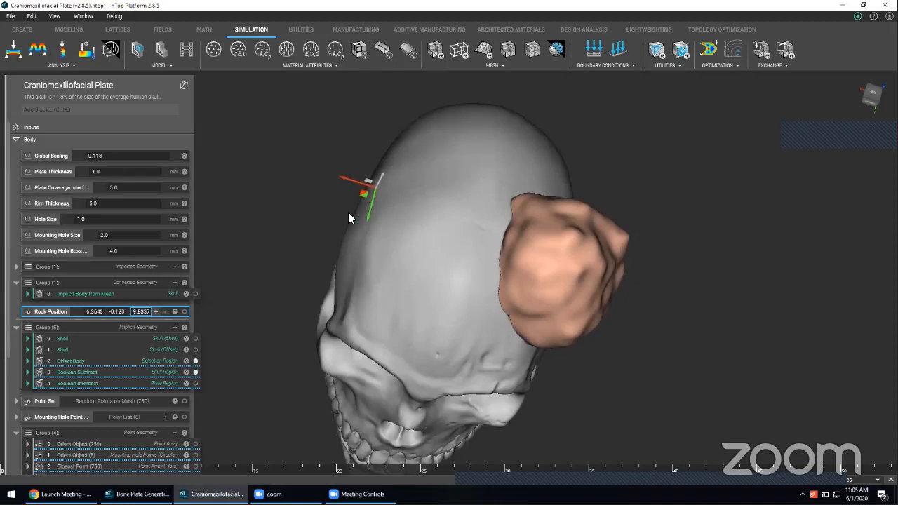
# Step: Set the display resolution to Low Res and hide the Selection Region body covering the relocated skull opening
pyautogui.click(862, 480)
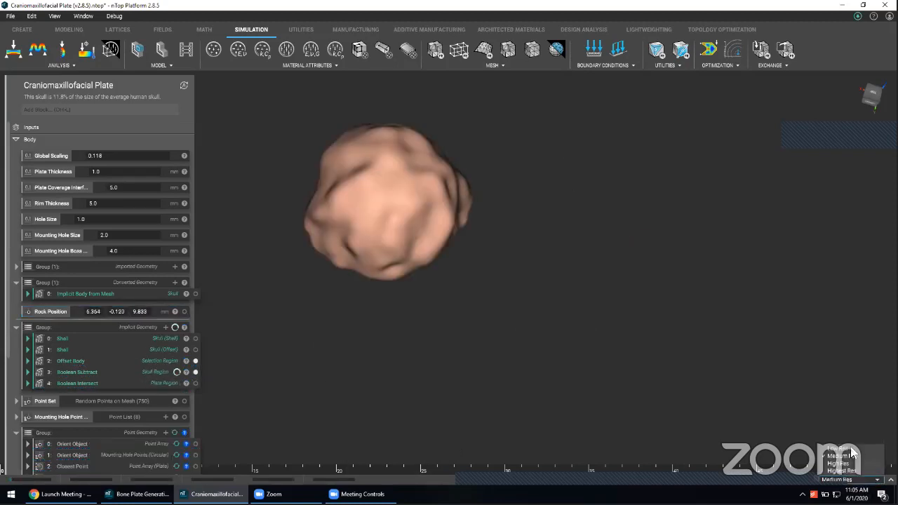
pyautogui.click(852, 449)
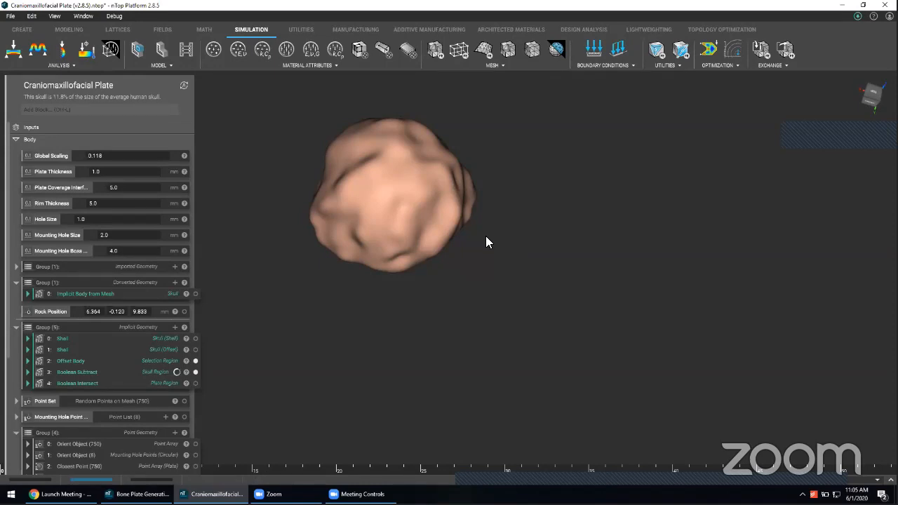
pyautogui.click(424, 185)
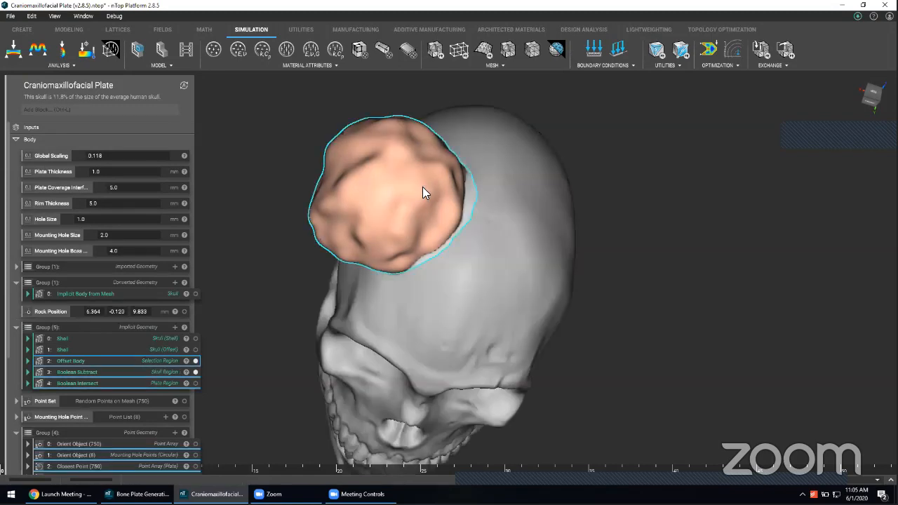
pyautogui.press('h')
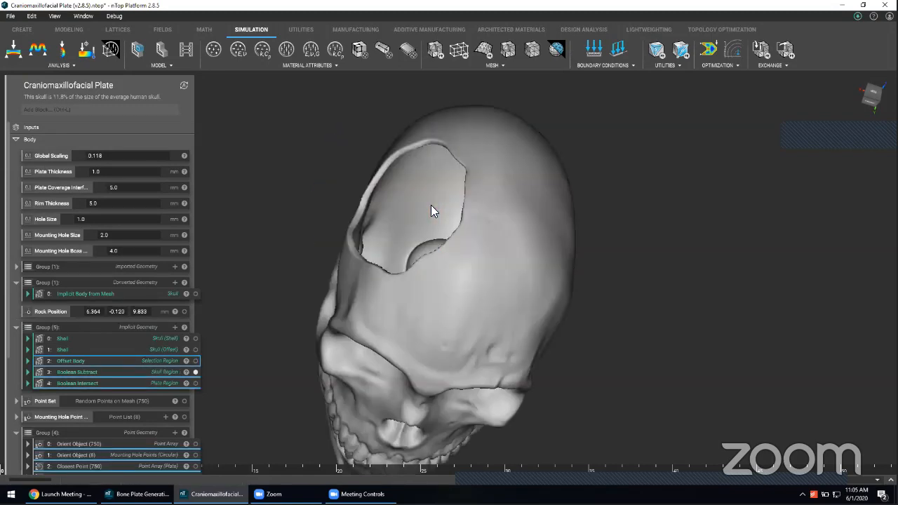
pyautogui.moveTo(442, 199); pyautogui.dragTo(496, 188, button='right')
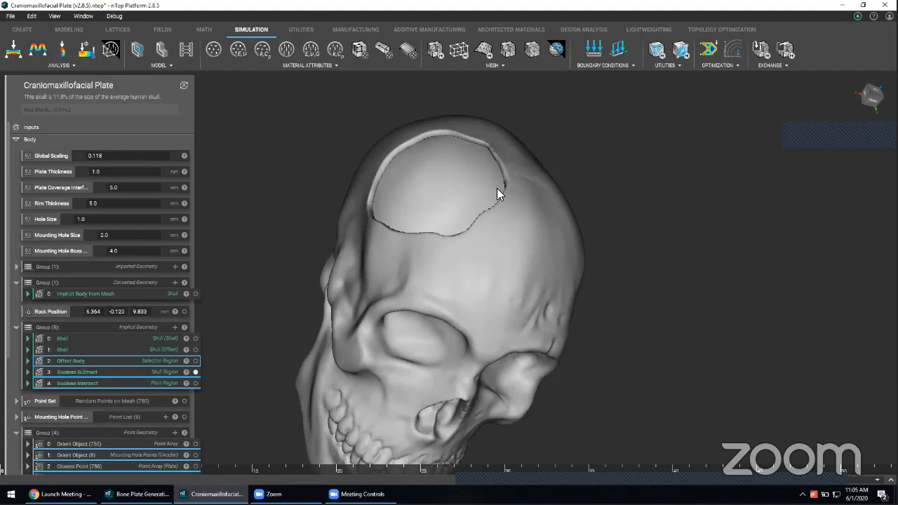
pyautogui.moveTo(493, 200); pyautogui.dragTo(344, 247, button='right')
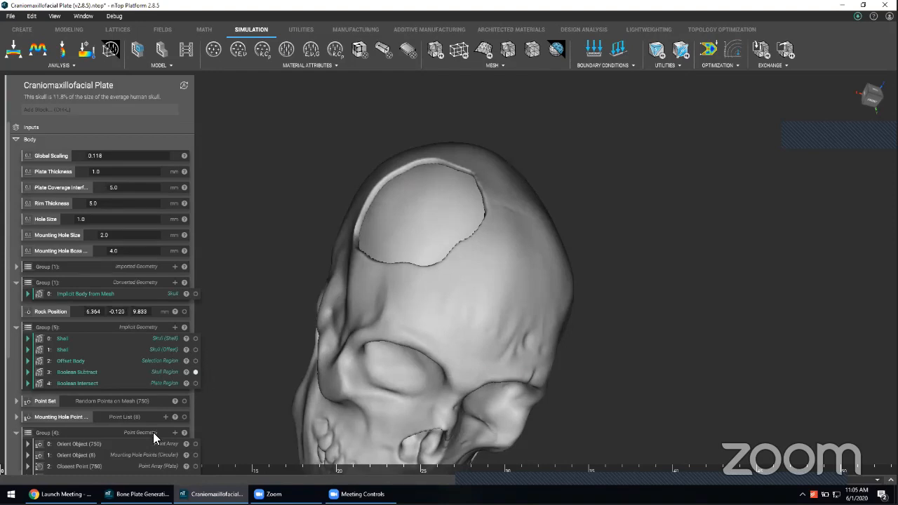
# Step: Show the regenerated Plate from the Final Geometry group over the relocated skull opening
pyautogui.scroll(-5, 153, 432)
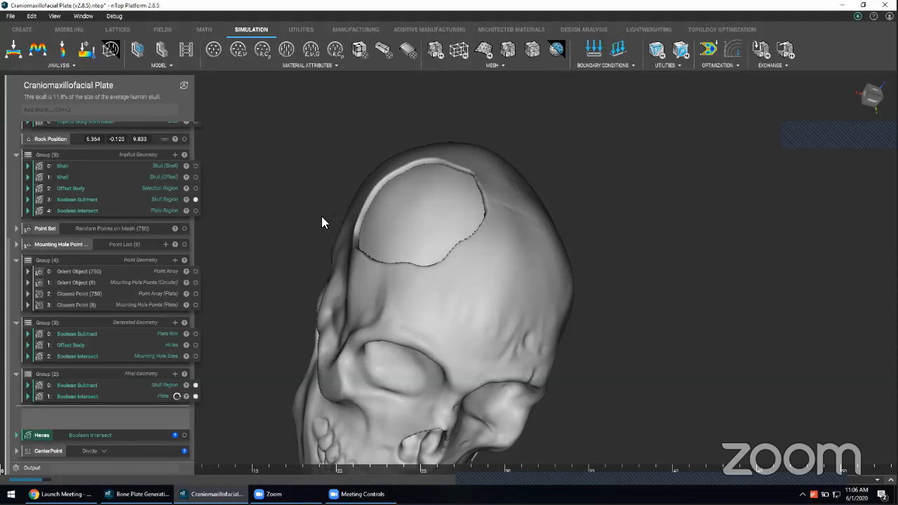
pyautogui.moveTo(321, 216); pyautogui.dragTo(308, 247, button='middle')
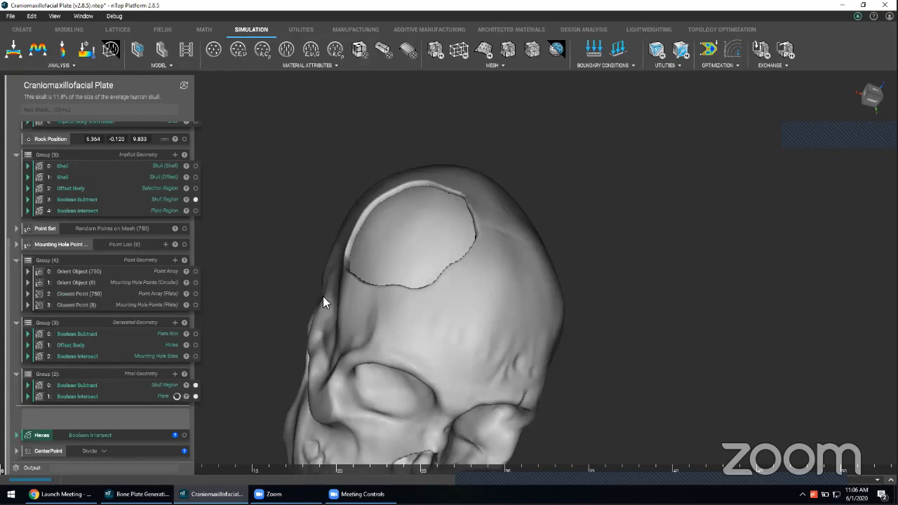
pyautogui.moveTo(411, 300); pyautogui.dragTo(460, 324, button='right')
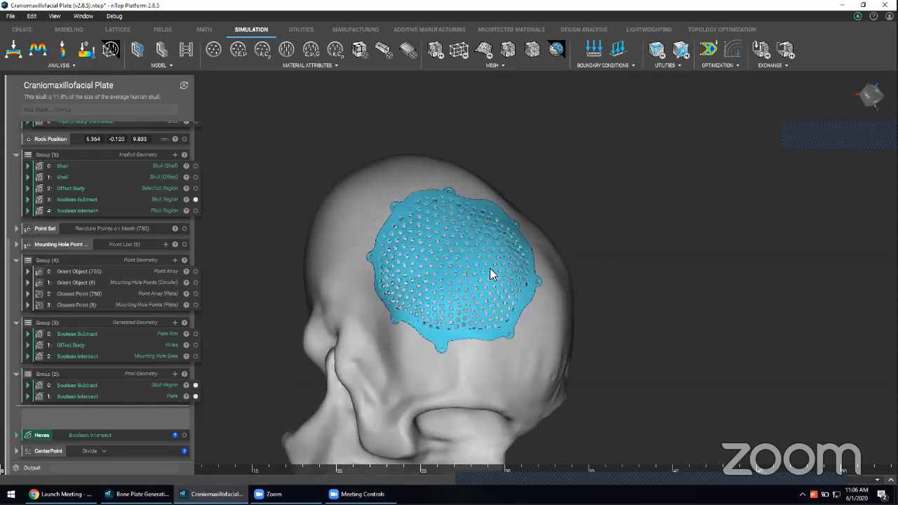
# Step: Examine the regenerated plate's fit, hole pattern and mounting tabs on the skull from several angles
pyautogui.moveTo(490, 269); pyautogui.dragTo(463, 293, button='right')
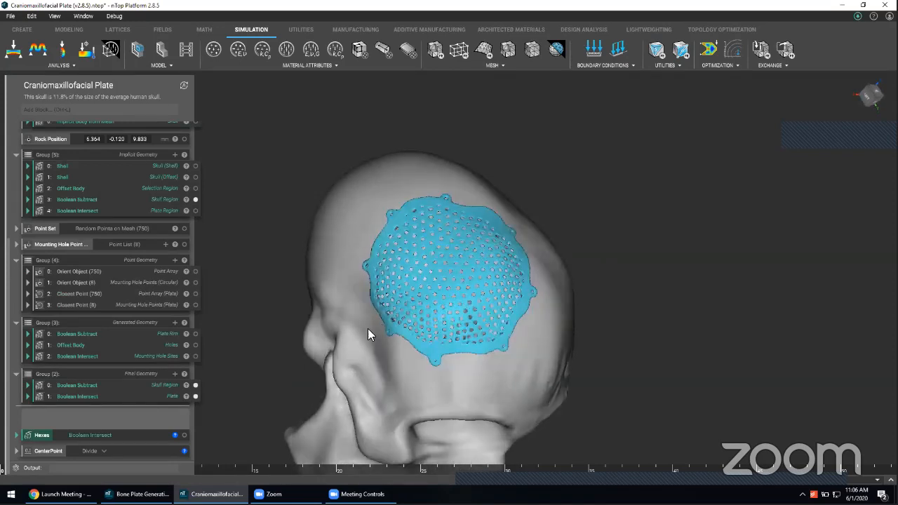
pyautogui.moveTo(310, 342); pyautogui.dragTo(457, 229, button='right')
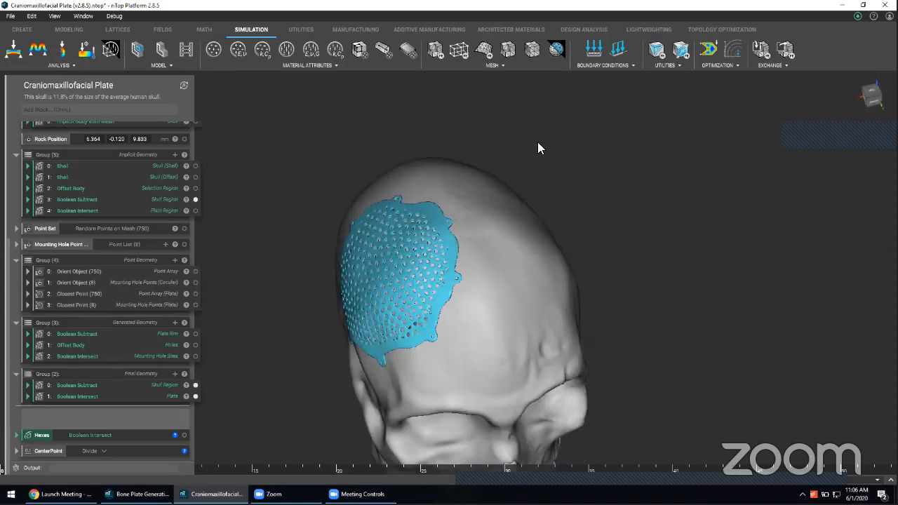
pyautogui.moveTo(537, 144); pyautogui.dragTo(577, 183, button='right')
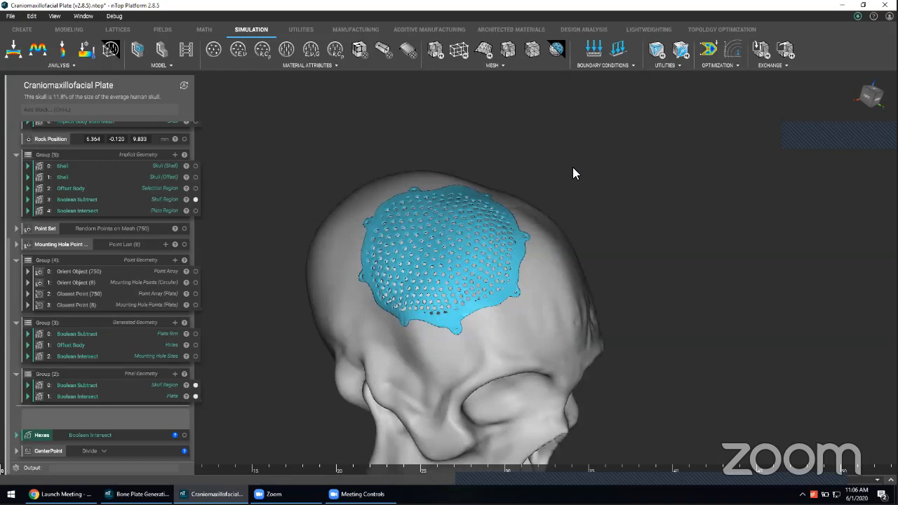
pyautogui.moveTo(573, 167); pyautogui.dragTo(574, 203, button='right')
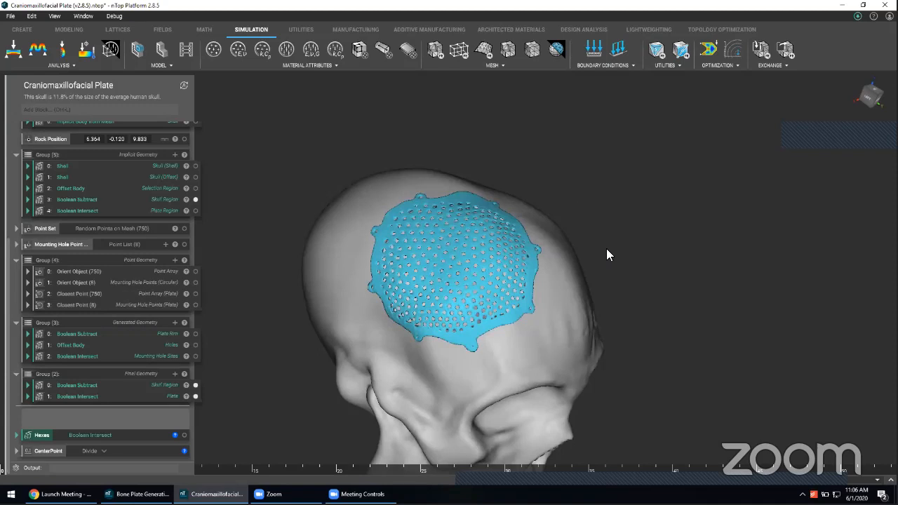
pyautogui.moveTo(605, 250); pyautogui.dragTo(529, 227, button='right')
pyautogui.scroll(1, 460, 249)
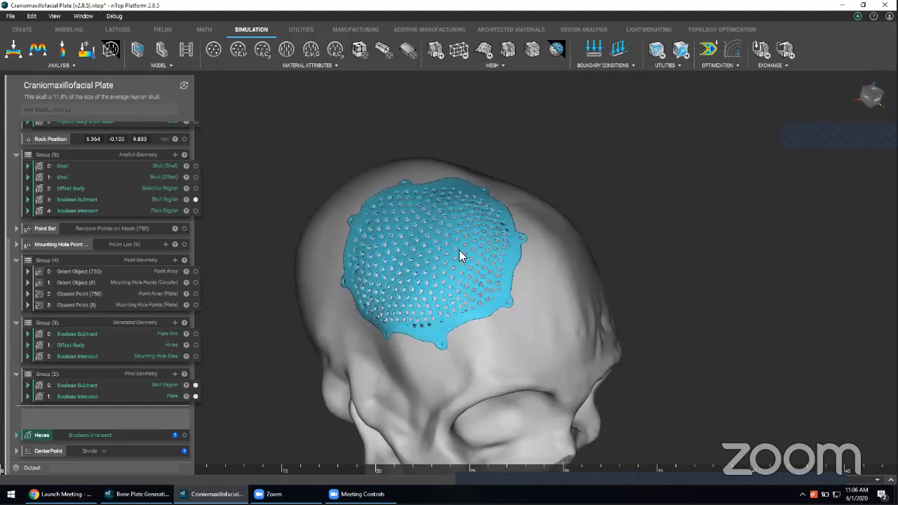
pyautogui.moveTo(459, 250); pyautogui.dragTo(472, 262, button='middle')
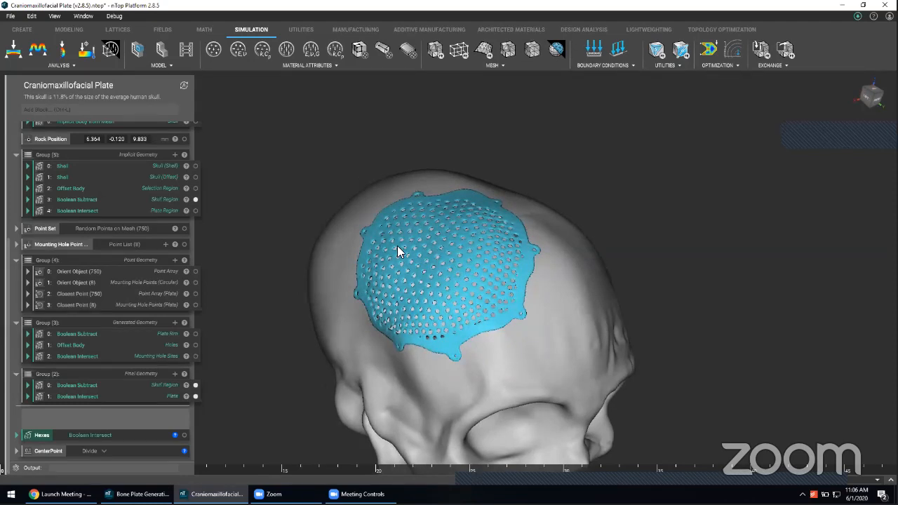
pyautogui.moveTo(397, 247)
pyautogui.mouseDown(button='right')
pyautogui.moveTo(375, 245)
pyautogui.moveTo(406, 238)
pyautogui.mouseUp(button='right')
pyautogui.moveTo(442, 247); pyautogui.dragTo(640, 224, button='middle')
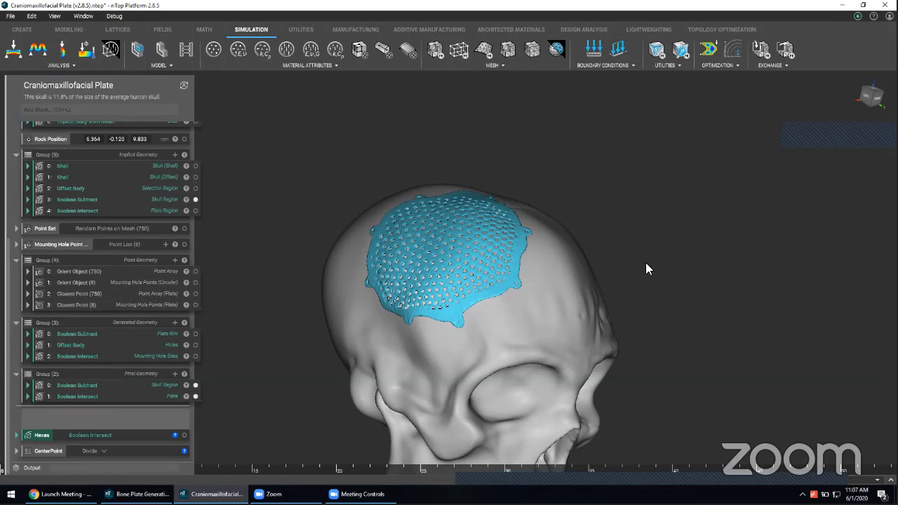
pyautogui.moveTo(358, 382); pyautogui.dragTo(242, 435, button='right')
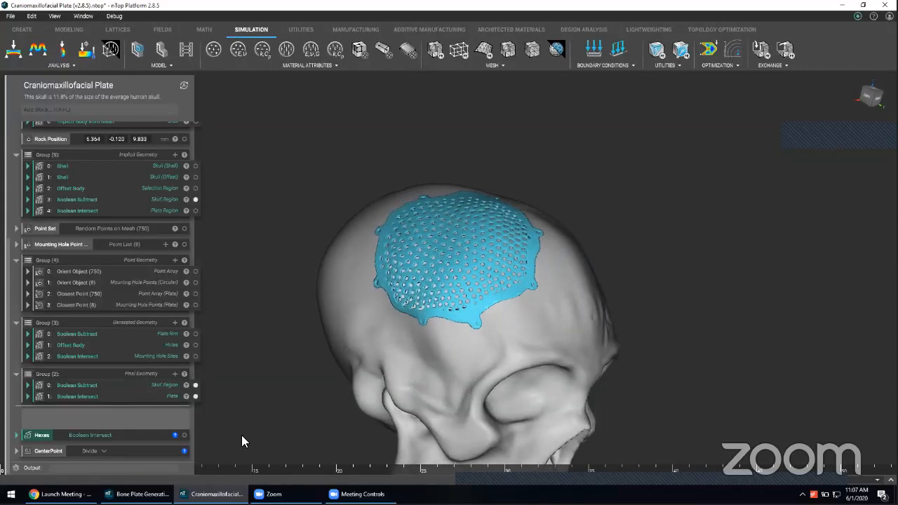
# Step: Switch to the open Bone Plate Generation file with the conformal humerus plate
pyautogui.hotkey('alt', 'Tab')
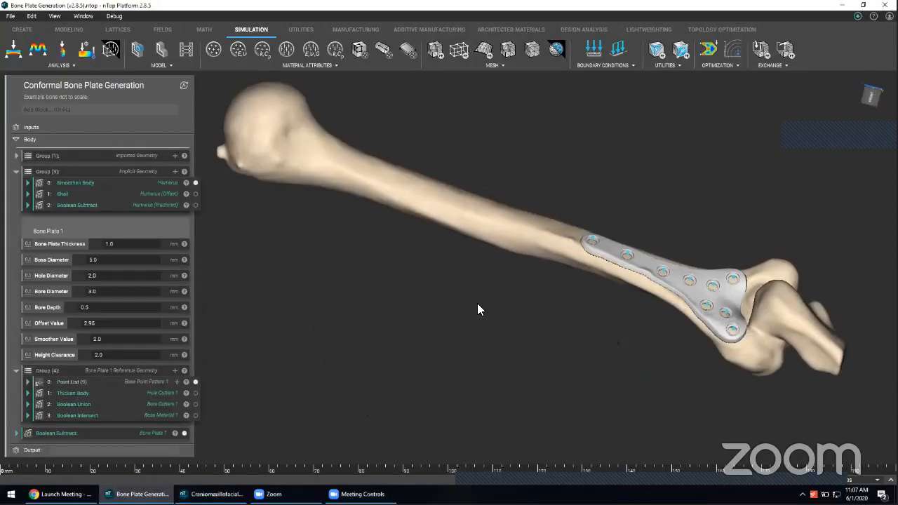
# Step: Hide Bone Plate 1 and its base point pattern so only the intact humerus is displayed
pyautogui.moveTo(477, 305); pyautogui.dragTo(485, 324, button='right')
pyautogui.click(655, 292)
pyautogui.press('h')
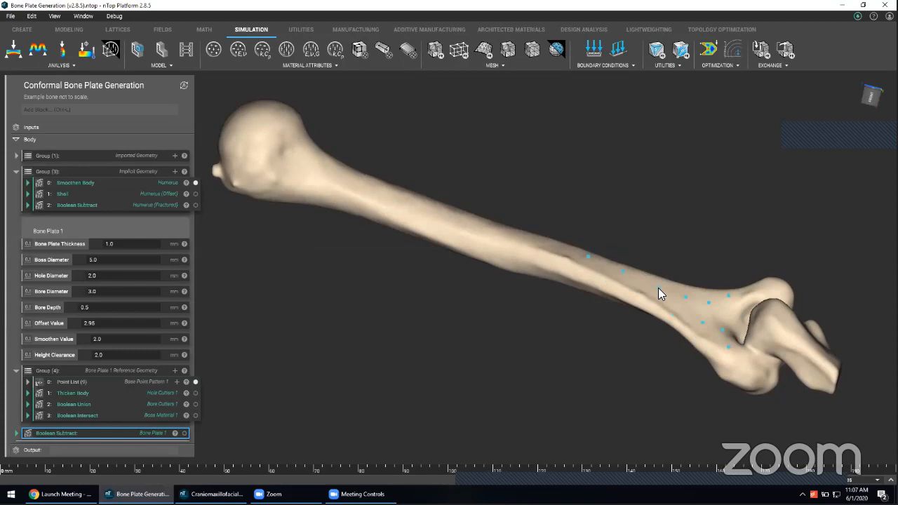
pyautogui.click(658, 288)
pyautogui.press('h')
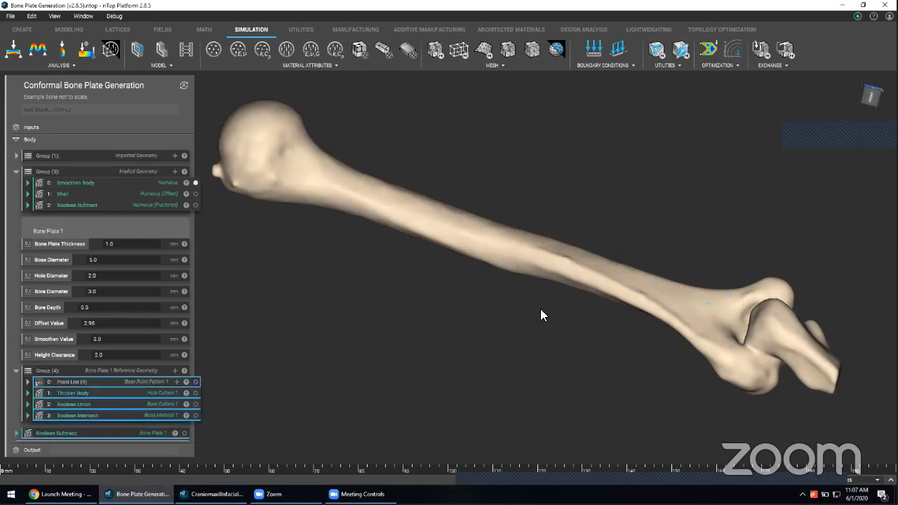
pyautogui.click(482, 317)
# Step: Show the Humerus (Fractured) body and hide the intact Humerus body
pyautogui.moveTo(465, 298); pyautogui.dragTo(451, 310, button='right')
pyautogui.moveTo(493, 271); pyautogui.dragTo(195, 209, button='right')
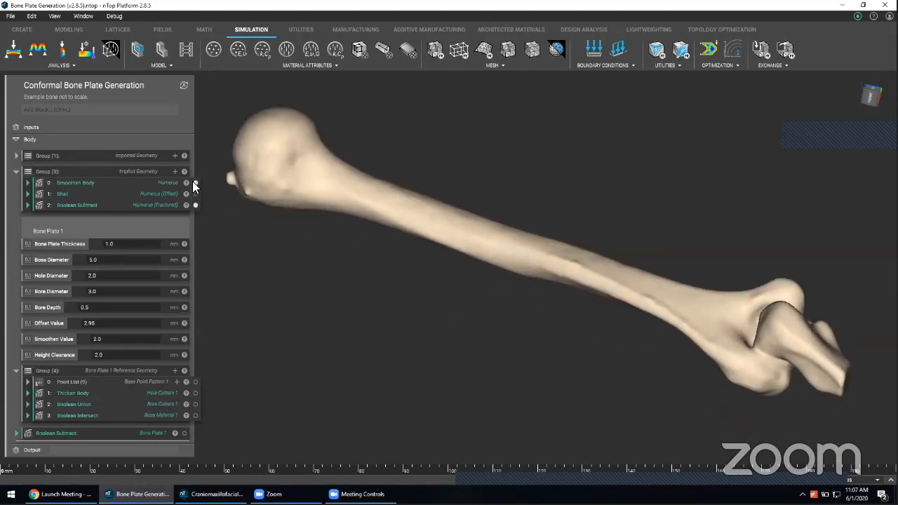
pyautogui.click(196, 183)
pyautogui.moveTo(352, 251)
pyautogui.mouseDown(button='right')
pyautogui.moveTo(356, 277)
pyautogui.moveTo(333, 328)
pyautogui.moveTo(356, 243)
pyautogui.moveTo(339, 227)
pyautogui.moveTo(362, 243)
pyautogui.moveTo(347, 260)
pyautogui.mouseUp(button='right')
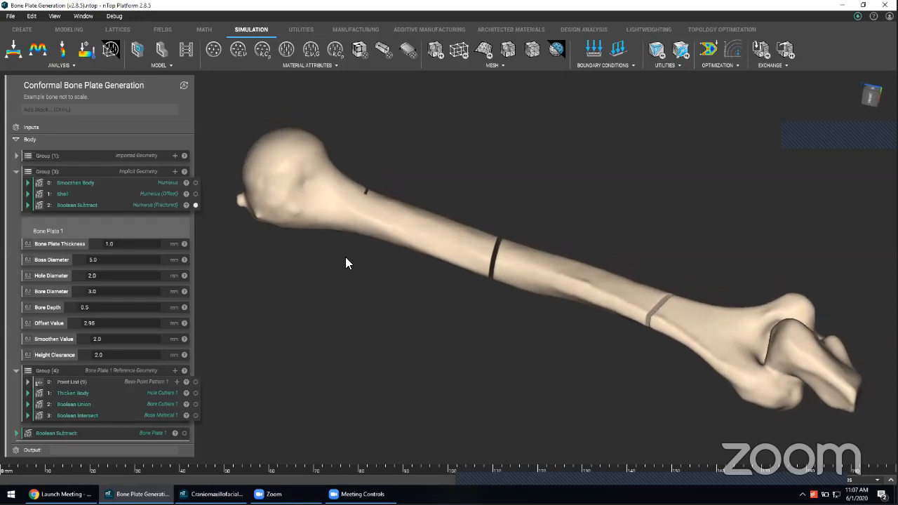
# Step: Show Bone Plate 1 and its base point pattern on the fractured humerus and examine the plate's fit across the fracture
pyautogui.click(186, 432)
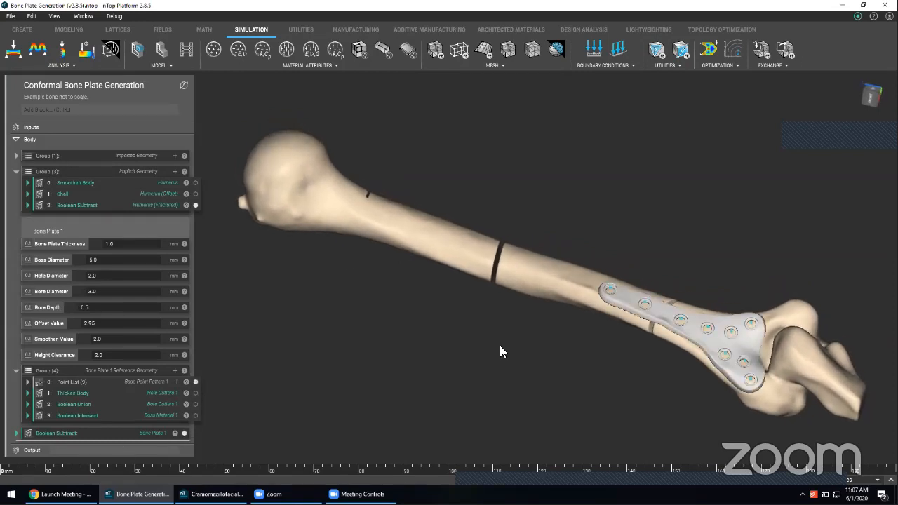
pyautogui.moveTo(491, 351); pyautogui.dragTo(491, 217, button='right')
pyautogui.scroll(5, 575, 305)
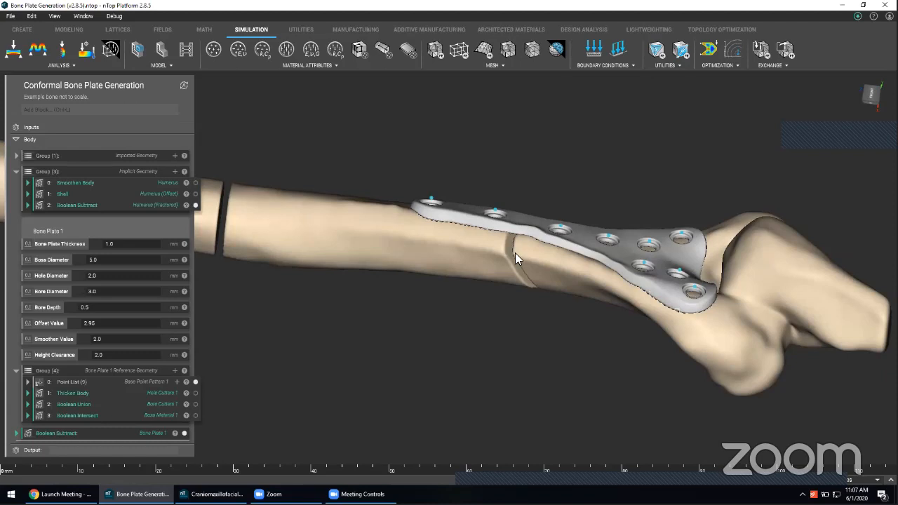
pyautogui.moveTo(517, 255); pyautogui.dragTo(83, 259, button='right')
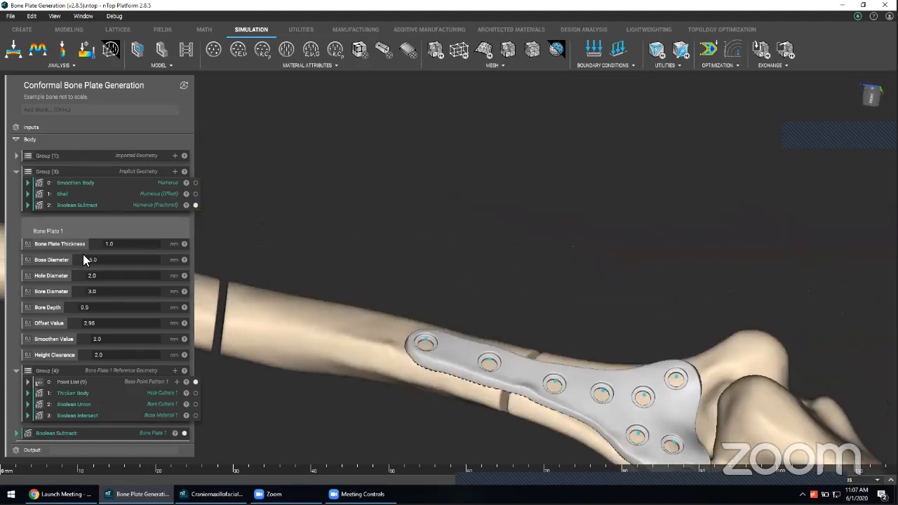
pyautogui.moveTo(82, 291); pyautogui.dragTo(79, 317, button='right')
pyautogui.moveTo(80, 356); pyautogui.dragTo(81, 296, button='right')
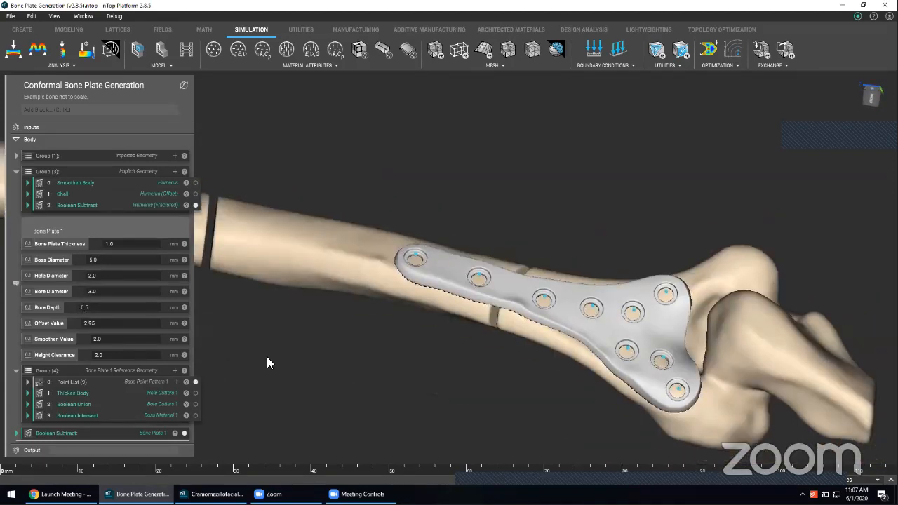
pyautogui.click(277, 352)
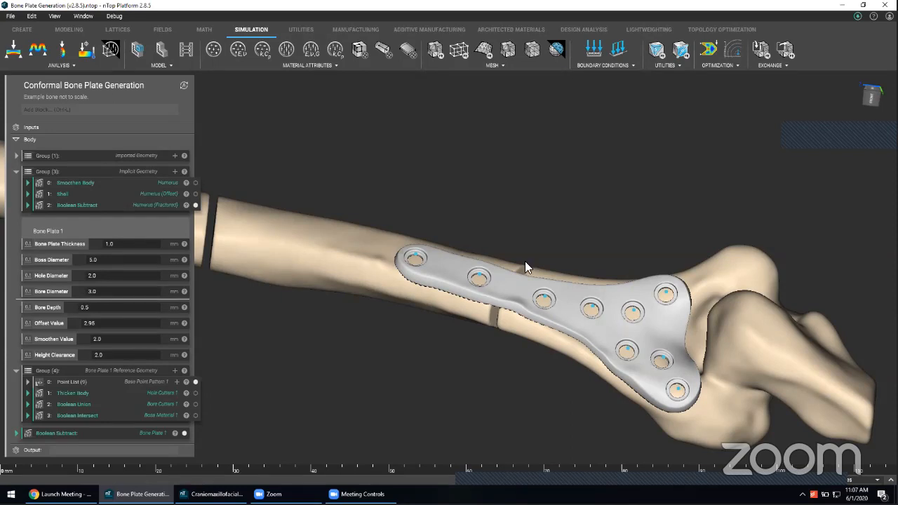
pyautogui.scroll(-4, 525, 261)
pyautogui.moveTo(490, 268); pyautogui.dragTo(559, 249, button='middle')
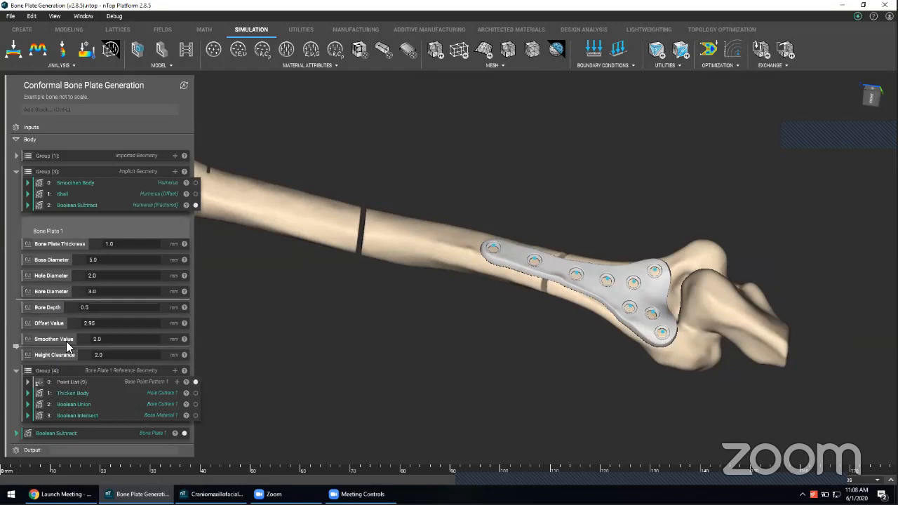
# Step: Examine the nested blocks inside Bone Plate 1's Boolean Subtract, including the boss material's Boolean Intersect
pyautogui.click(80, 433)
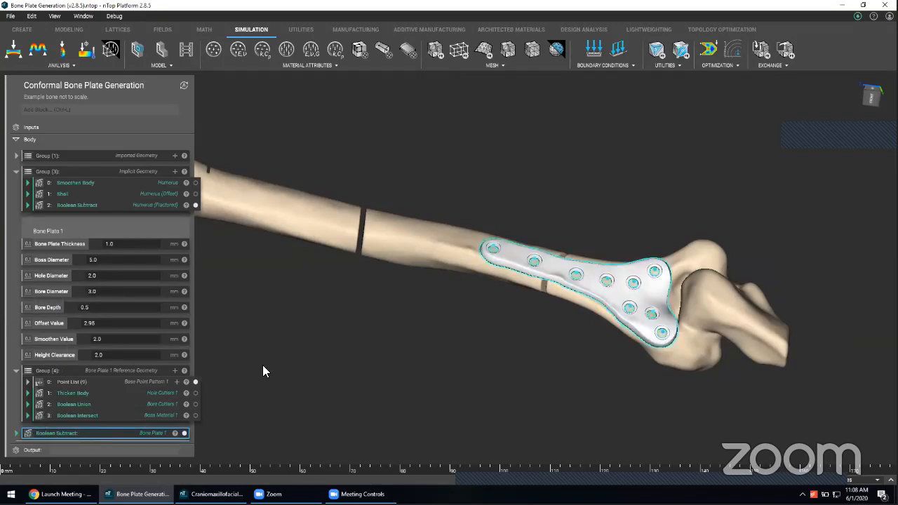
pyautogui.click(16, 433)
pyautogui.scroll(-4, 79, 344)
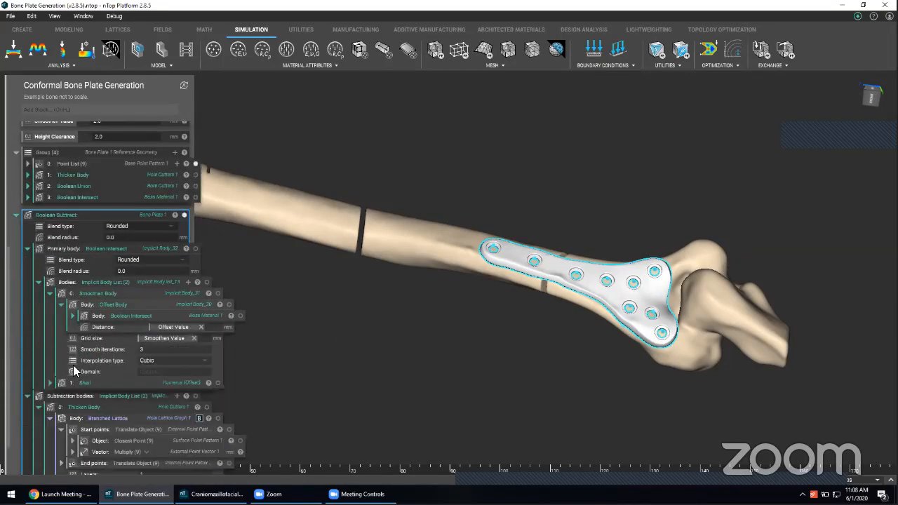
pyautogui.scroll(-1, 79, 337)
pyautogui.click(72, 268)
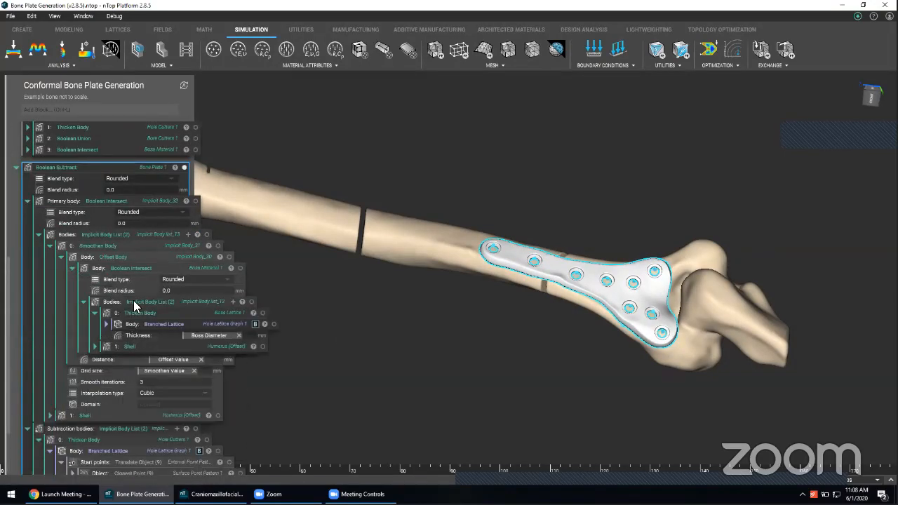
pyautogui.scroll(-2, 60, 343)
pyautogui.scroll(1, 113, 278)
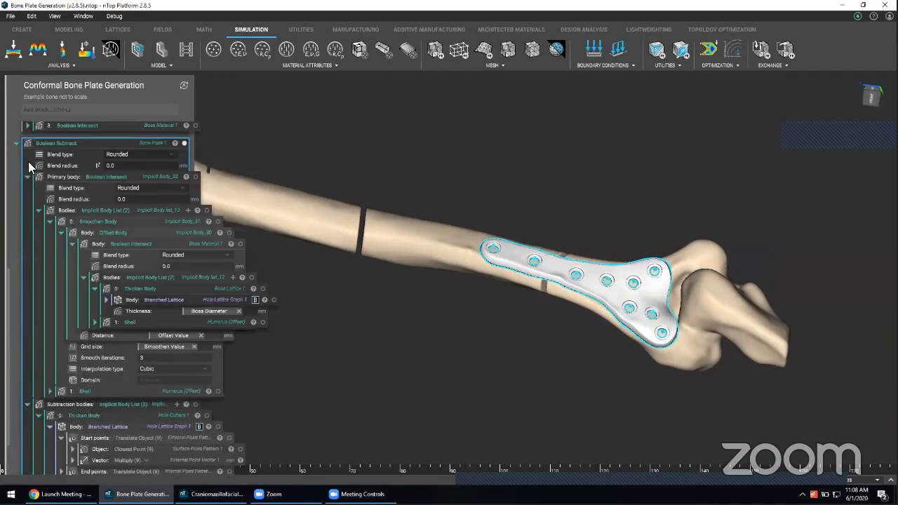
pyautogui.click(16, 144)
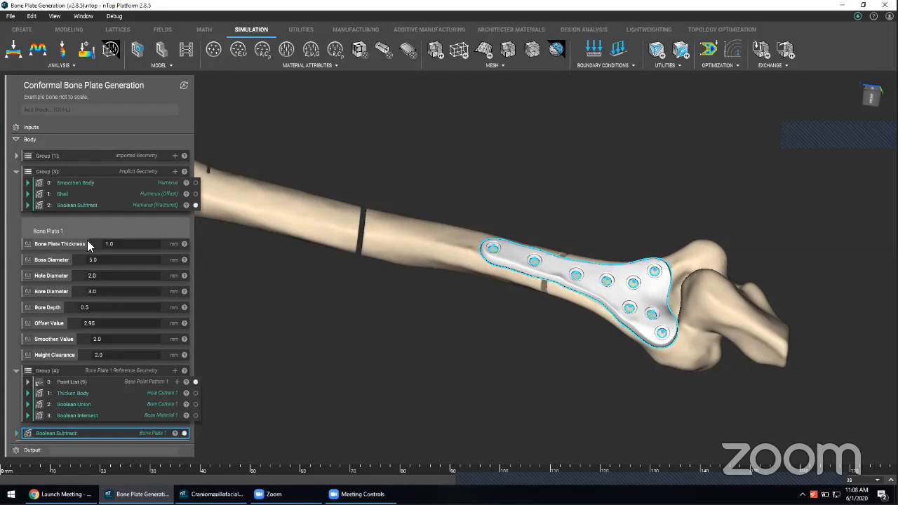
pyautogui.click(278, 318)
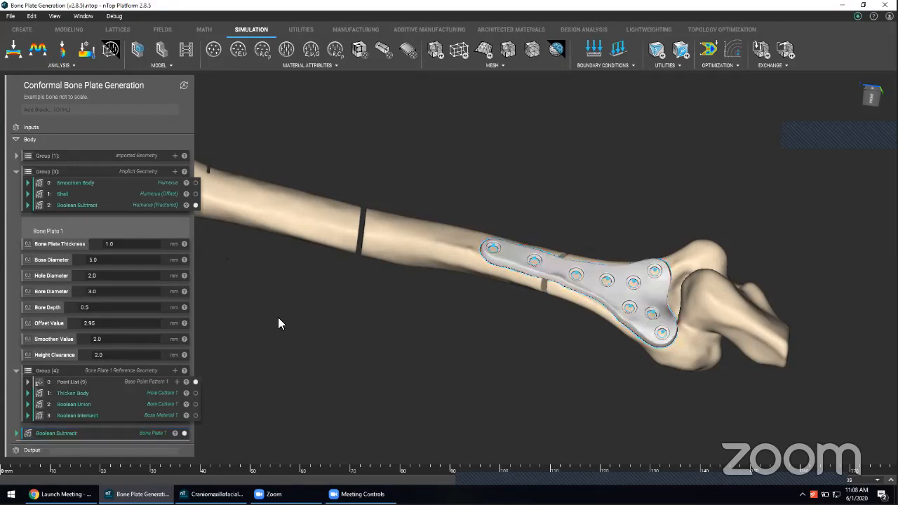
# Step: Import the custom block file _Bone Plate Generator (v2.8.5).ntop and add the block to the notebook
pyautogui.click(12, 17)
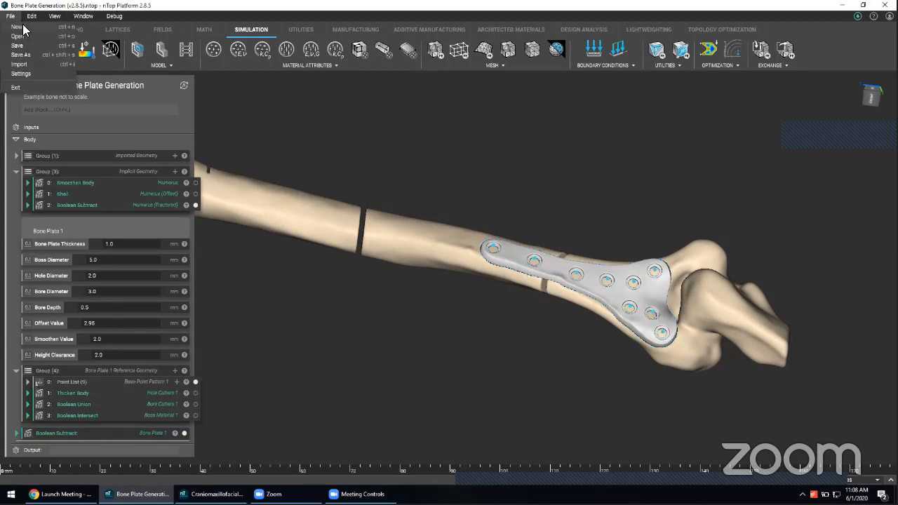
pyautogui.click(27, 63)
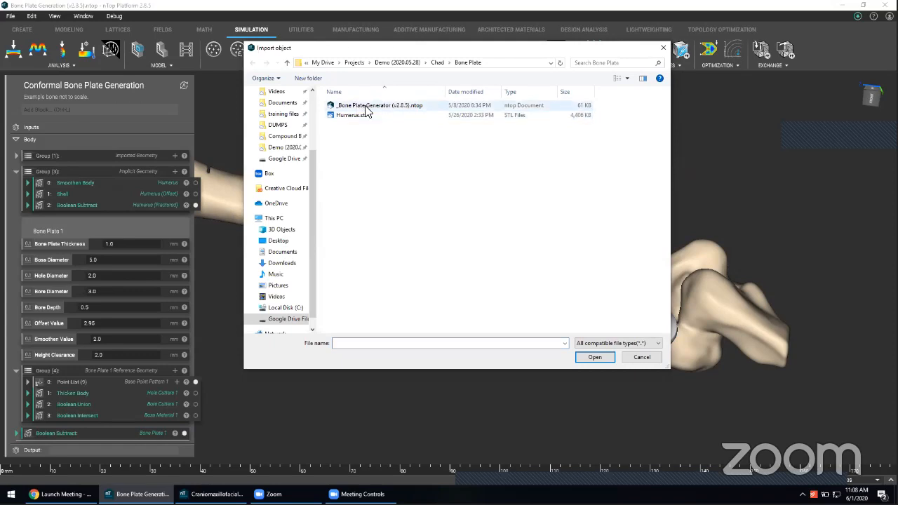
pyautogui.click(365, 106)
pyautogui.press('Return')
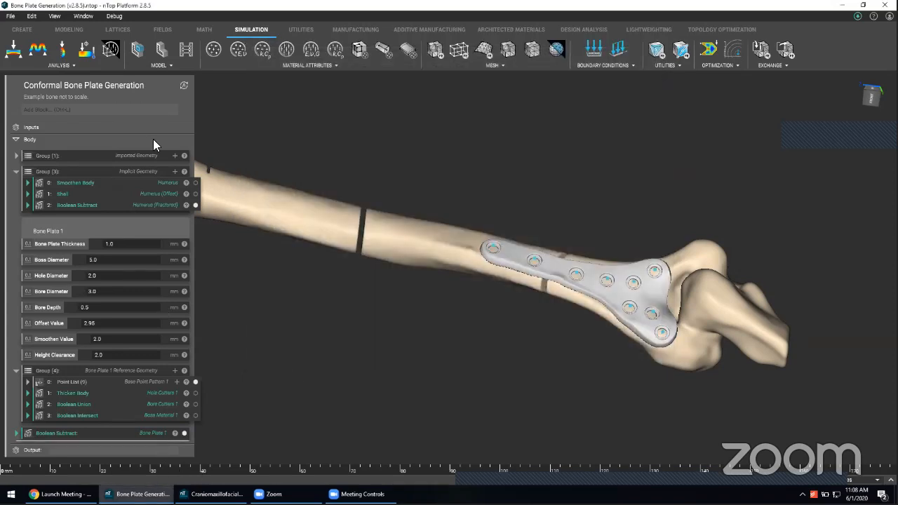
pyautogui.click(155, 110)
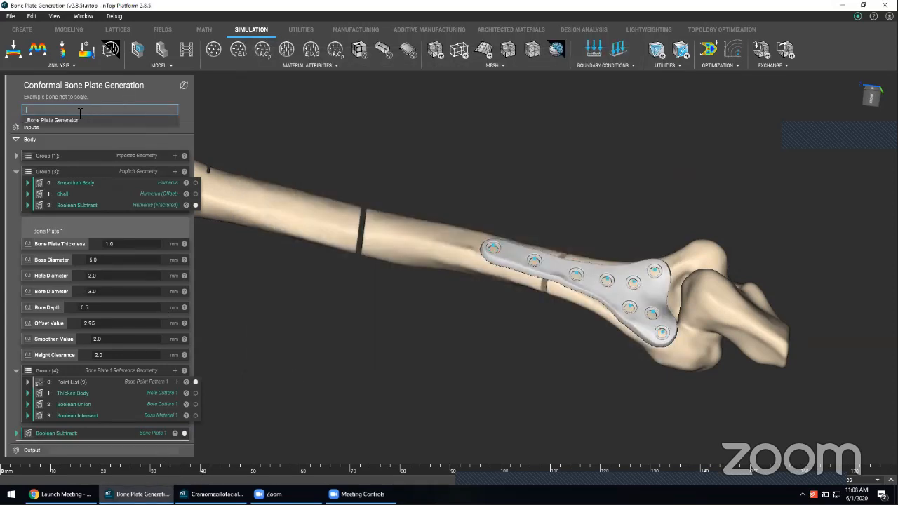
pyautogui.click(54, 118)
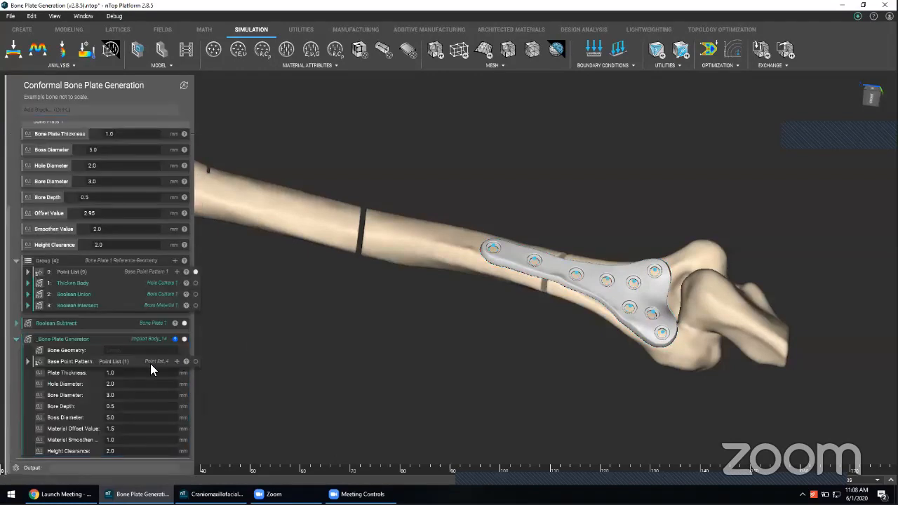
# Step: Clear the default point list from the Bone Plate Generator block's Base Point Pattern input
pyautogui.click(97, 348)
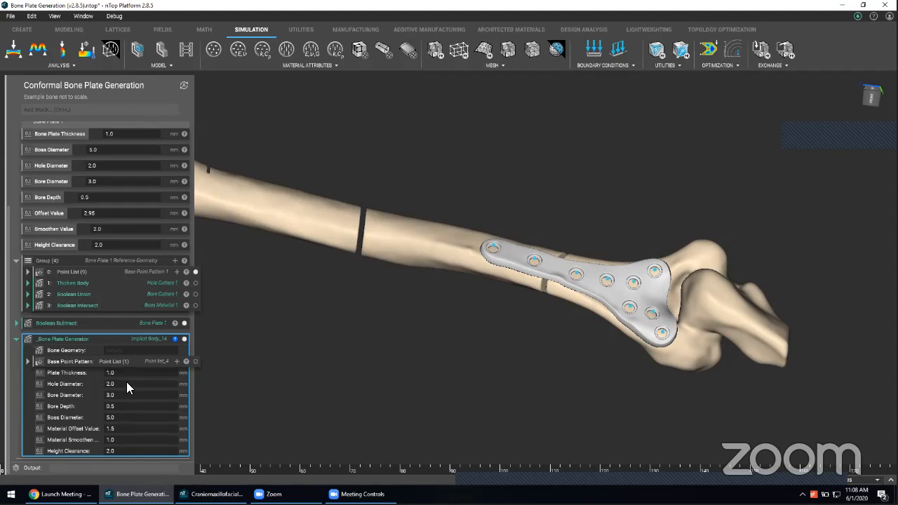
pyautogui.doubleClick(136, 357)
pyautogui.press('Delete')
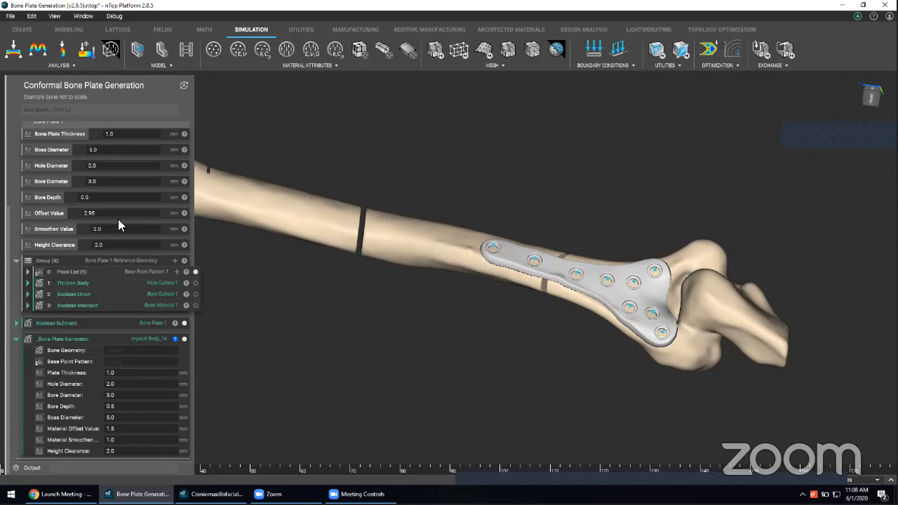
pyautogui.click(17, 339)
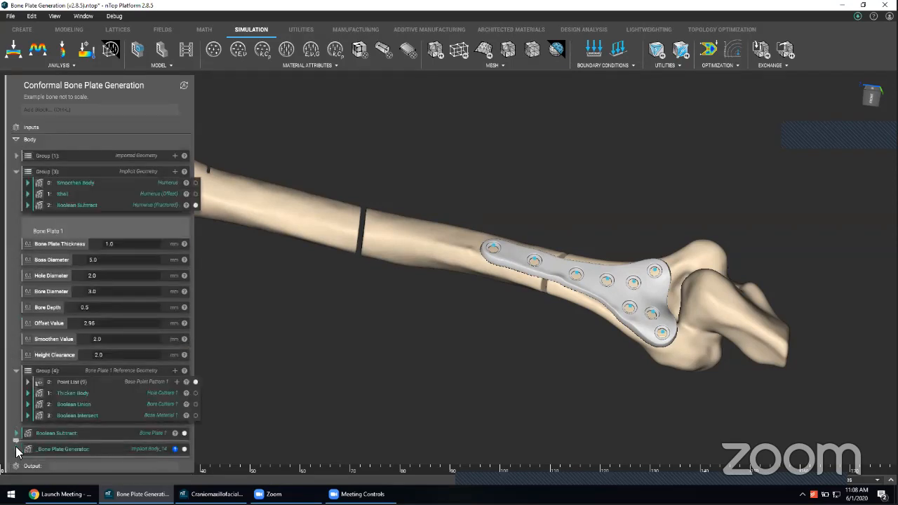
pyautogui.click(17, 449)
pyautogui.scroll(-3, 102, 357)
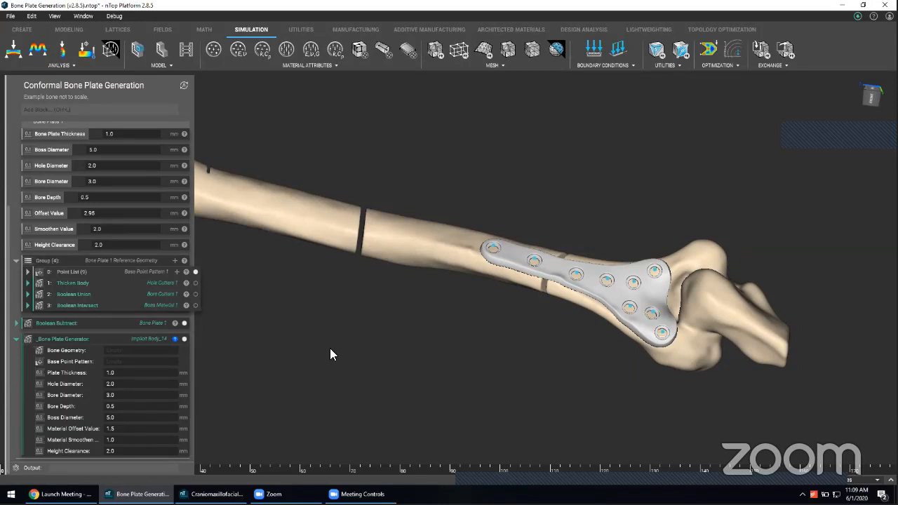
pyautogui.moveTo(373, 323); pyautogui.dragTo(379, 316, button='right')
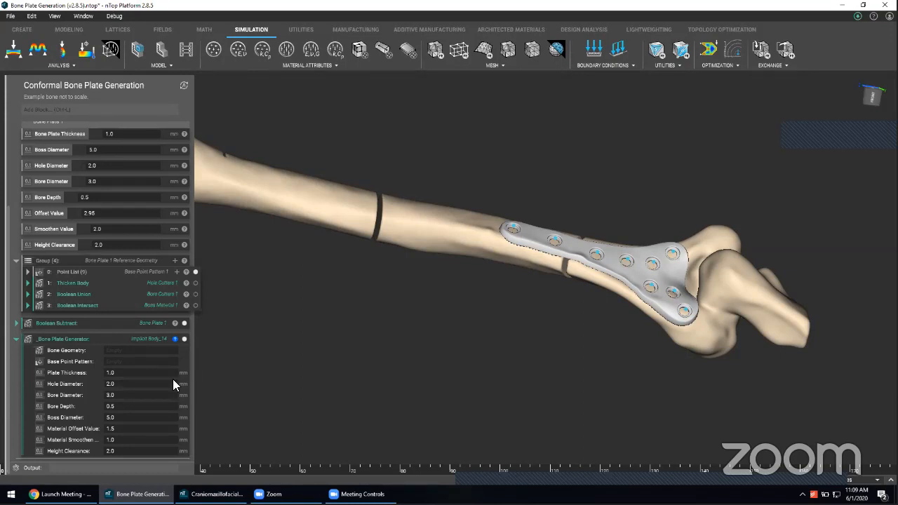
# Step: Assign the Humerus implicit body as the Bone Plate Generator block's Bone Geometry
pyautogui.click(160, 350)
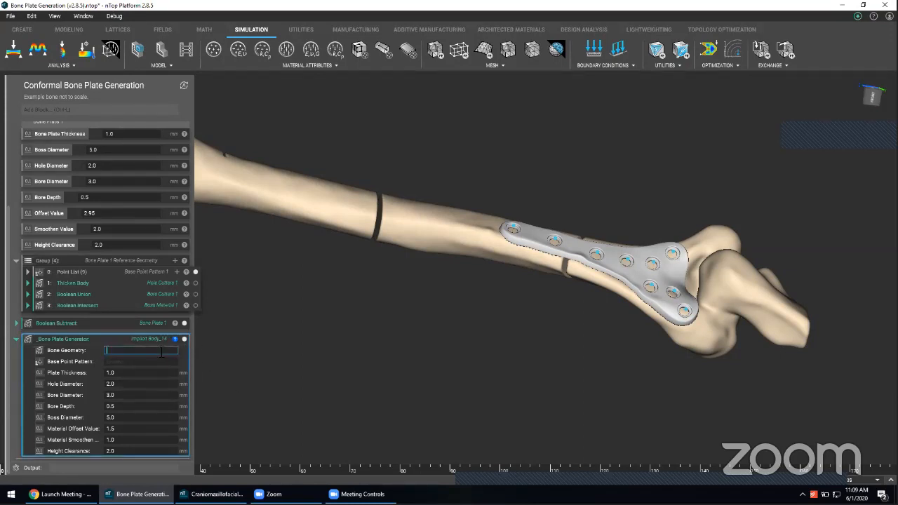
pyautogui.write('Humer')
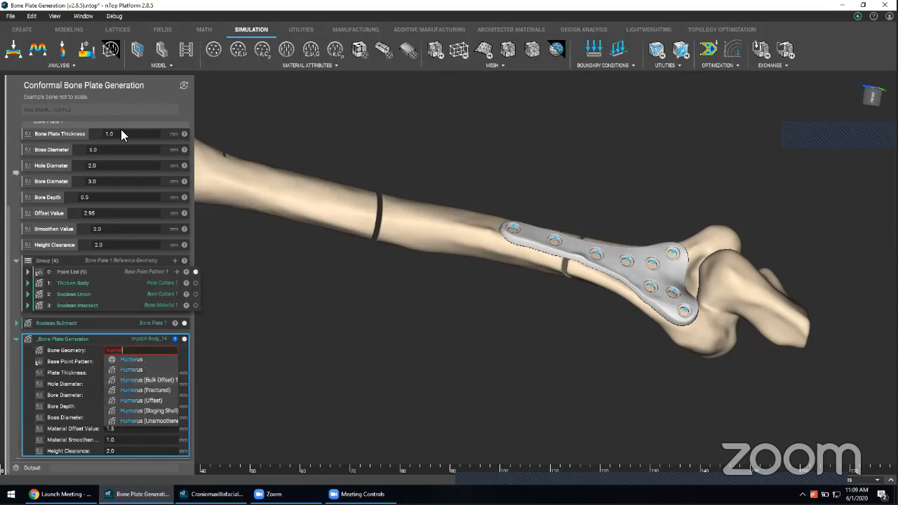
pyautogui.click(135, 369)
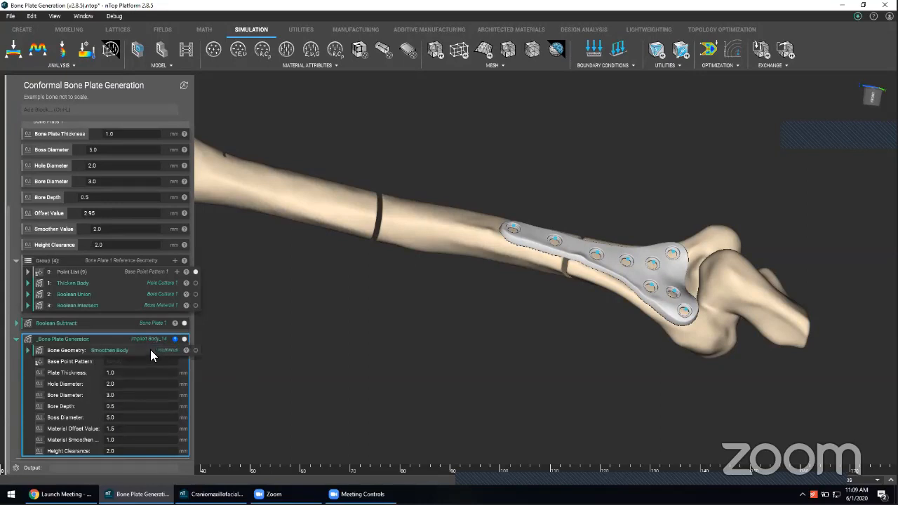
# Step: Use an Import Points block in mm for the Base Point Pattern, loading a bone plate points CSV file, and inspect the points
pyautogui.click(161, 363)
pyautogui.write('import')
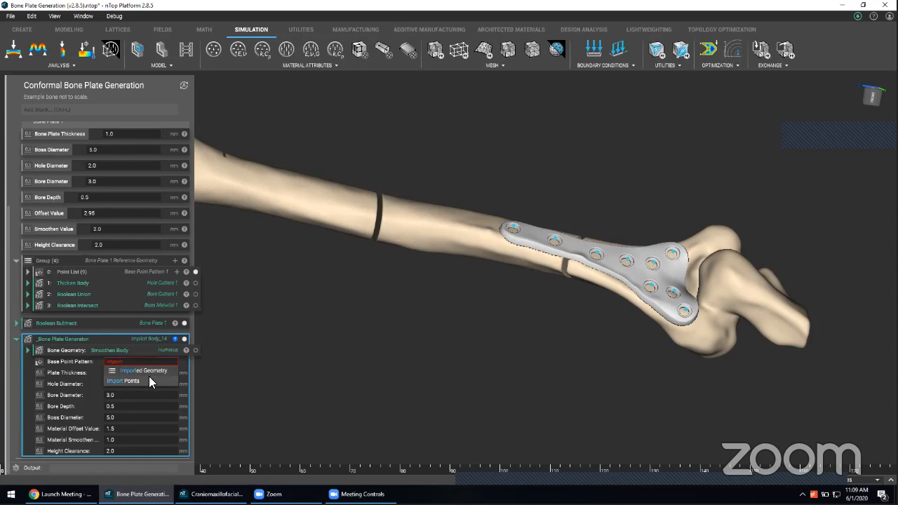
pyautogui.click(148, 378)
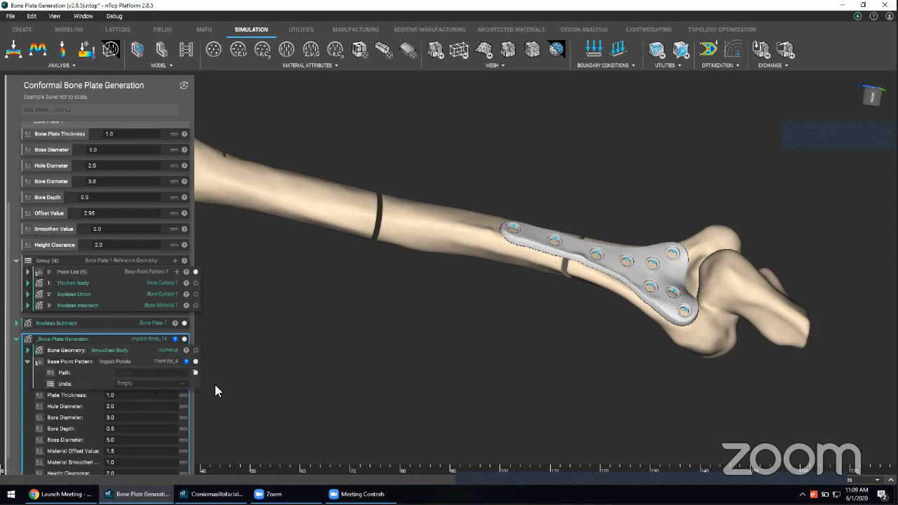
pyautogui.click(155, 384)
pyautogui.click(130, 401)
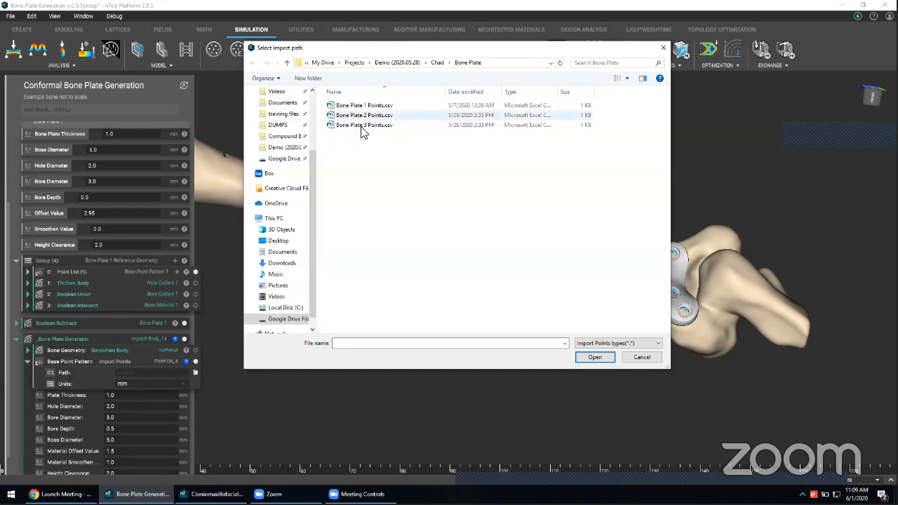
pyautogui.press('Escape')
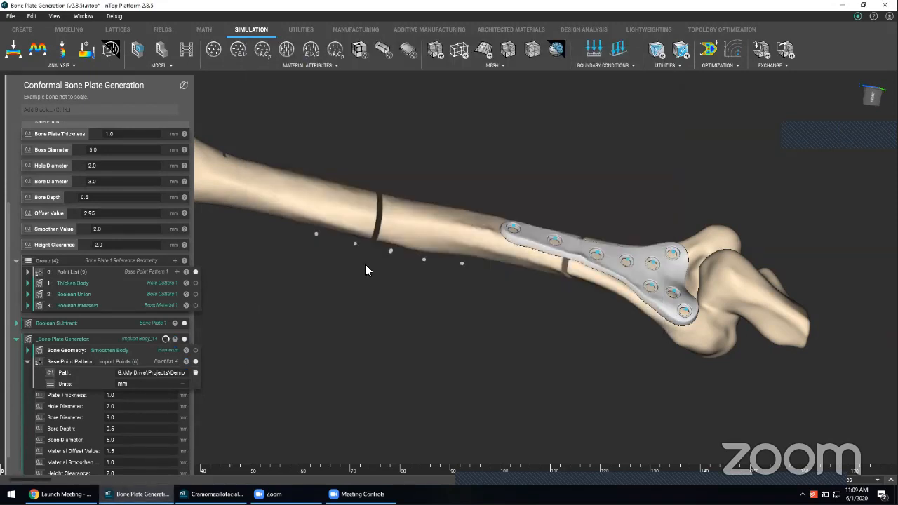
pyautogui.moveTo(393, 248); pyautogui.dragTo(413, 147, button='right')
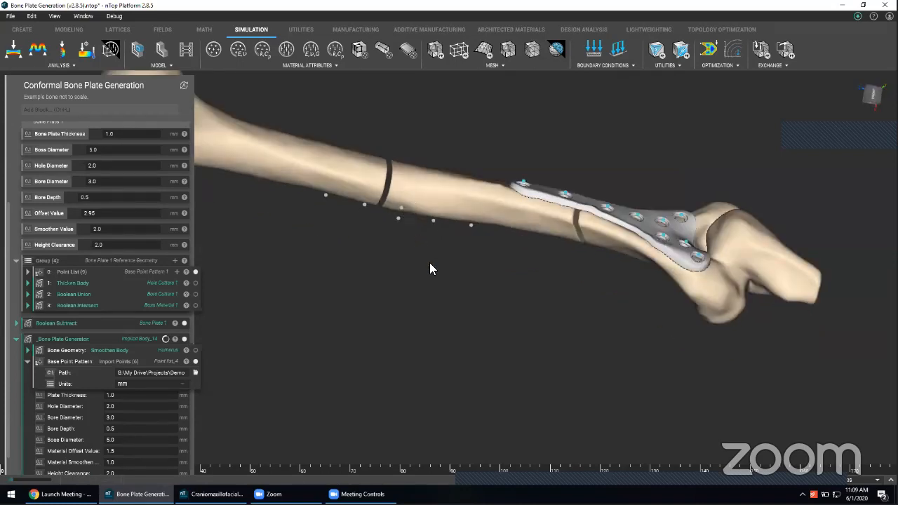
pyautogui.moveTo(453, 299); pyautogui.dragTo(423, 232, button='right')
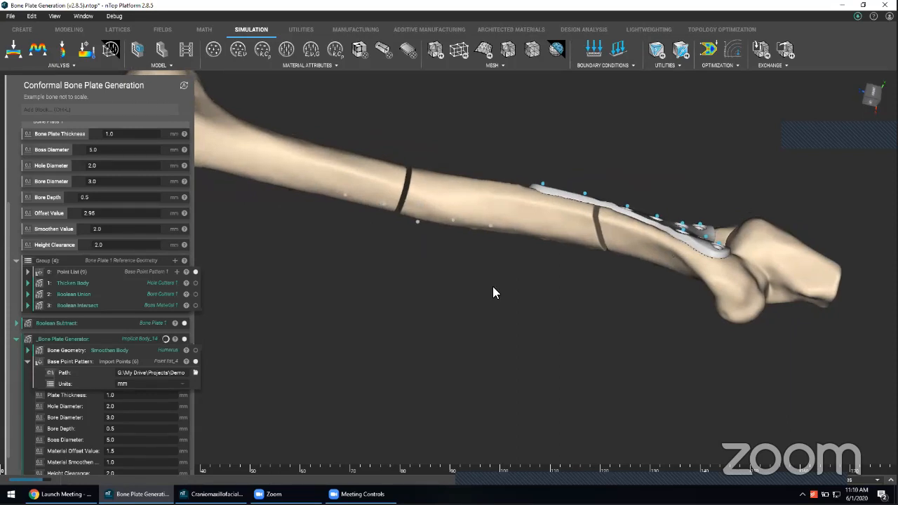
# Step: Set the display color of the imported Base Point Pattern for the mid-shaft plate to light blue
pyautogui.moveTo(493, 286); pyautogui.dragTo(487, 279, button='middle')
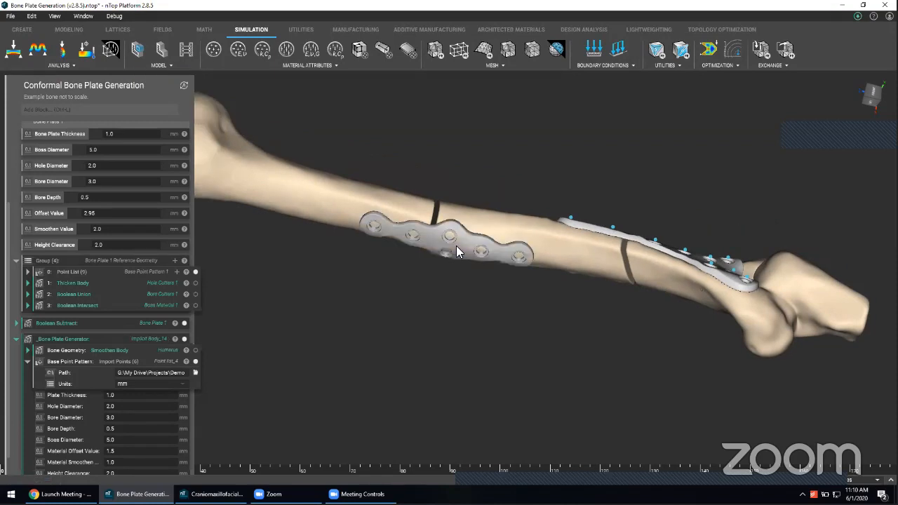
pyautogui.moveTo(456, 219); pyautogui.dragTo(489, 123, button='right')
pyautogui.moveTo(499, 93); pyautogui.dragTo(412, 208, button='right')
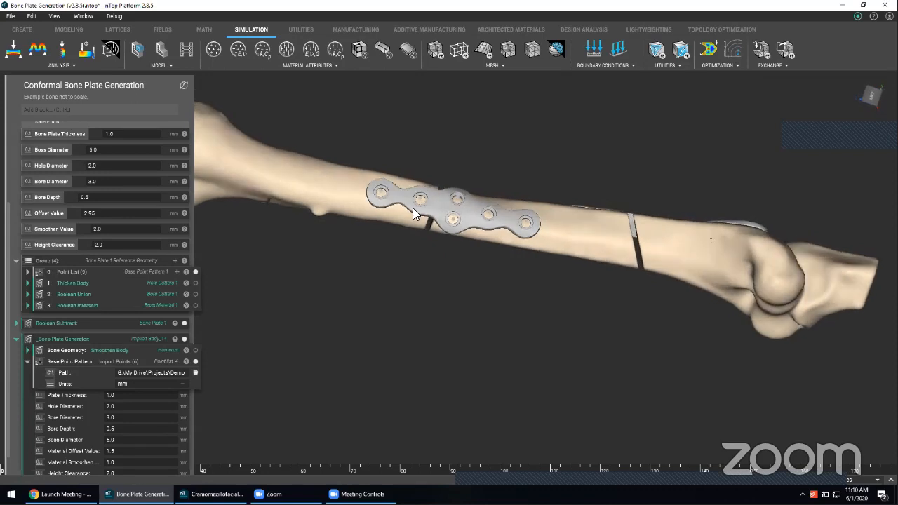
pyautogui.click(185, 360)
pyautogui.click(317, 332)
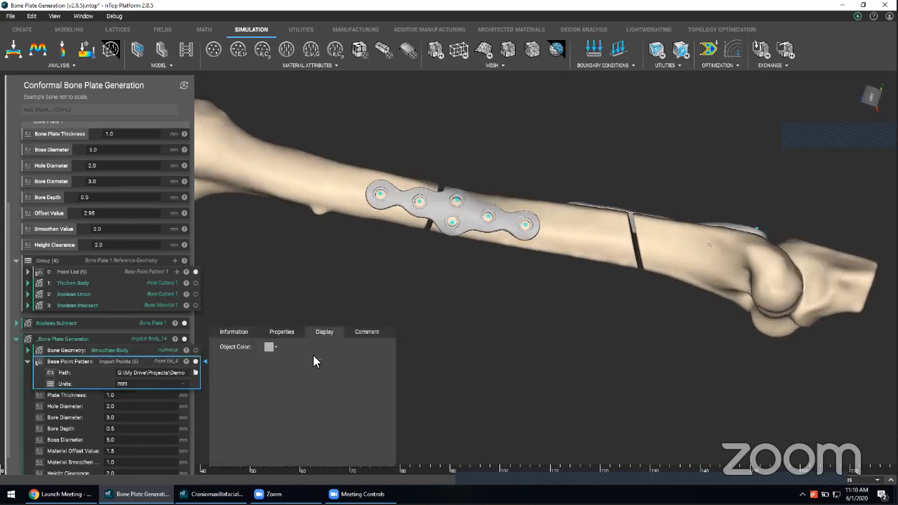
pyautogui.click(272, 347)
pyautogui.click(351, 370)
pyautogui.click(384, 271)
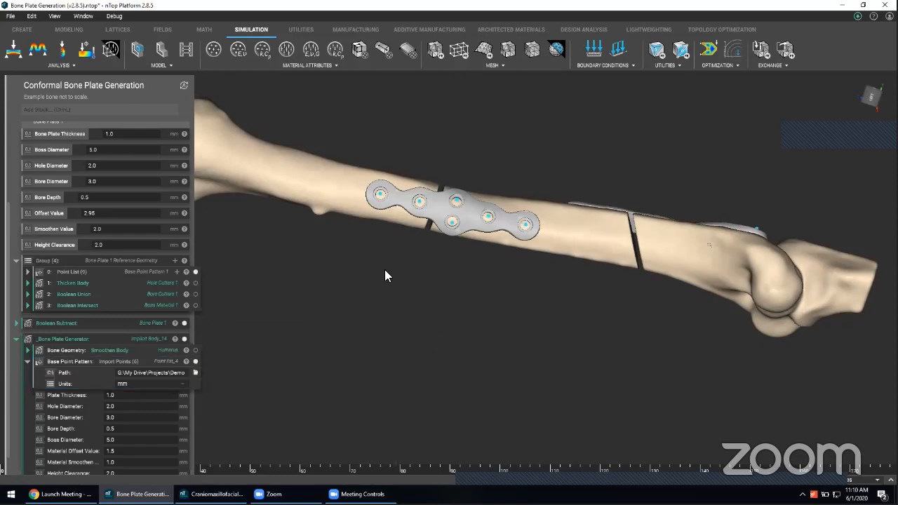
# Step: Rename the mid-shaft plate's generator block output as Bone Plate 2 and collapse the block
pyautogui.moveTo(384, 269); pyautogui.dragTo(459, 382, button='right')
pyautogui.scroll(3, 449, 270)
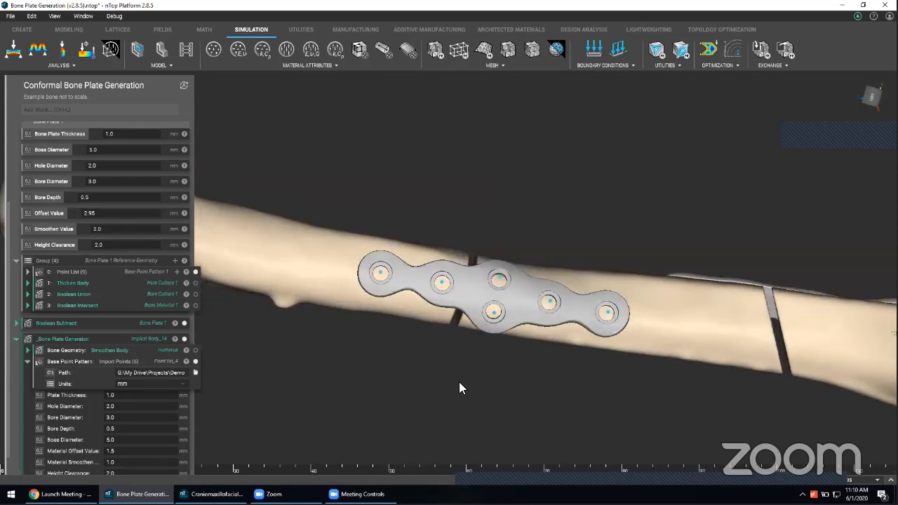
pyautogui.moveTo(402, 380); pyautogui.dragTo(298, 366, button='right')
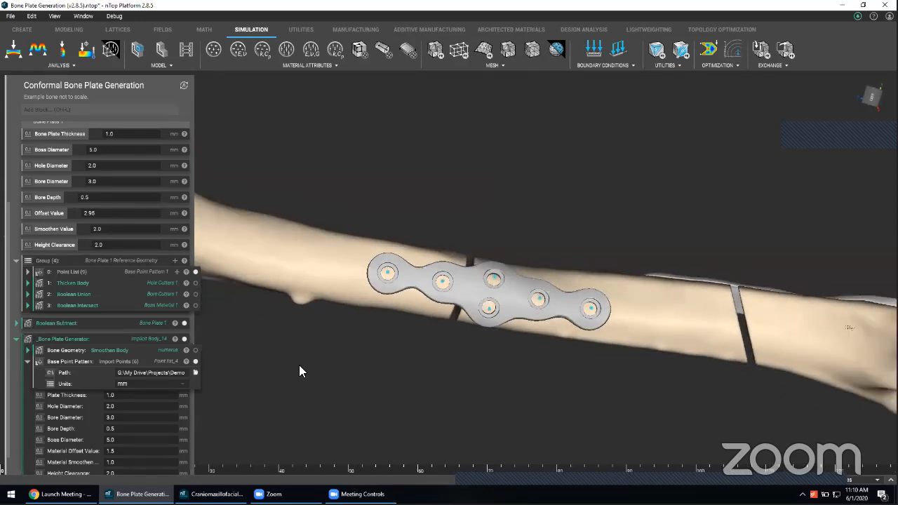
pyautogui.click(159, 340)
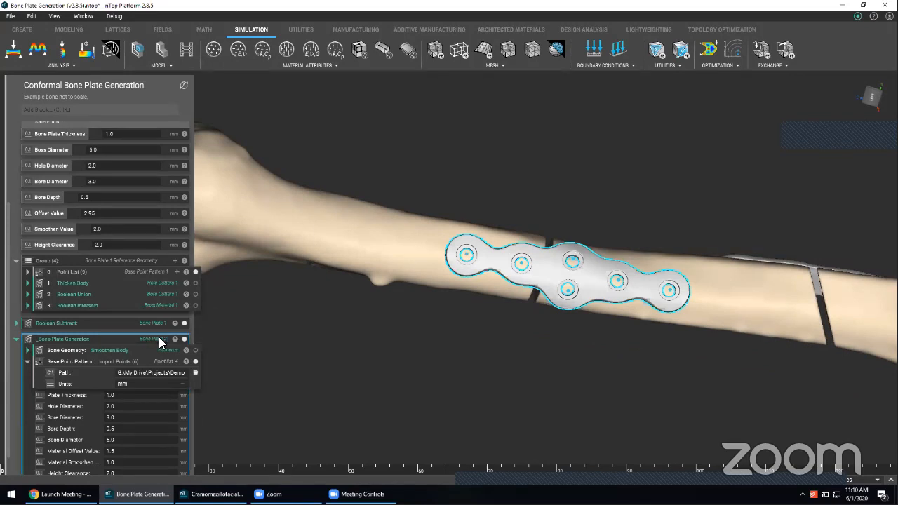
pyautogui.click(16, 339)
# Step: Add another _Bone Plate Generator block to the notebook and name its output Bone Plate 3
pyautogui.click(169, 113)
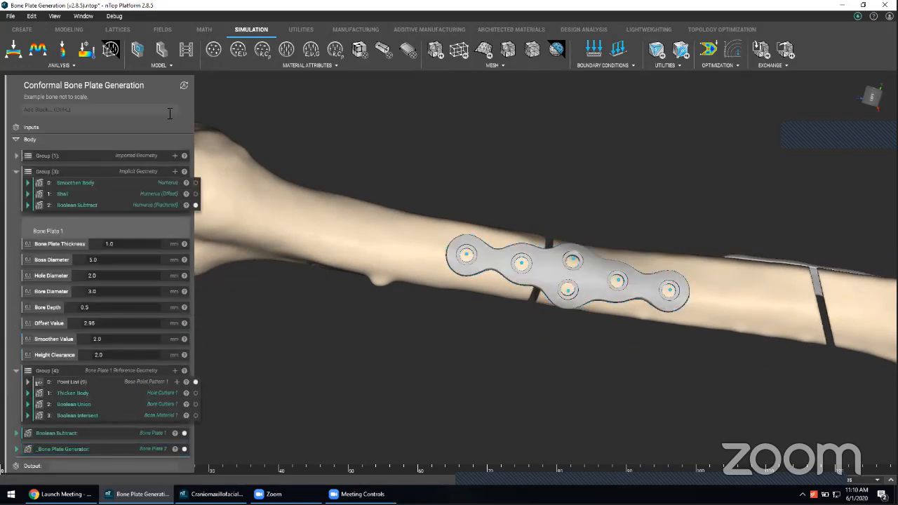
pyautogui.click(169, 113)
pyautogui.click(170, 120)
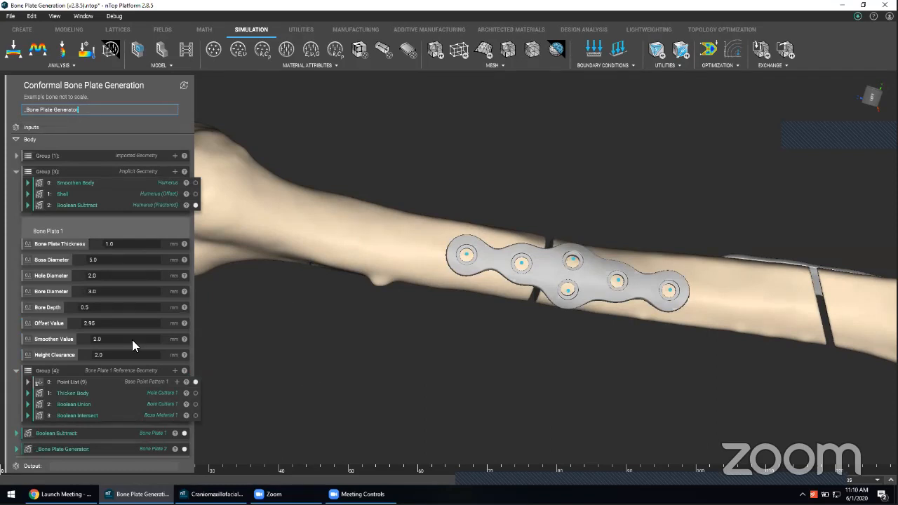
pyautogui.doubleClick(132, 338)
pyautogui.write('Bone Plate ')
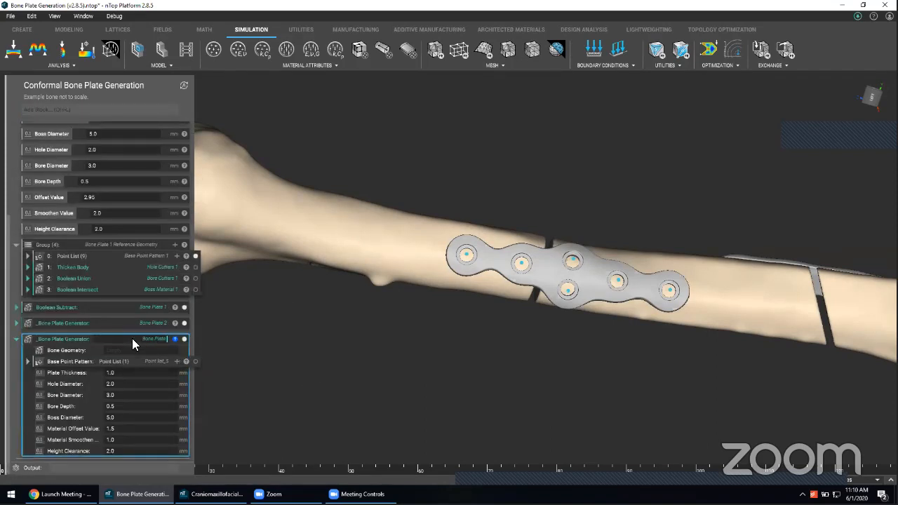
pyautogui.write('3')
pyautogui.press('Return')
# Step: Remove Bone Plate 3's default Base Point Pattern list and assign the Humerus implicit body as its Bone Geometry
pyautogui.click(158, 357)
pyautogui.press('Delete')
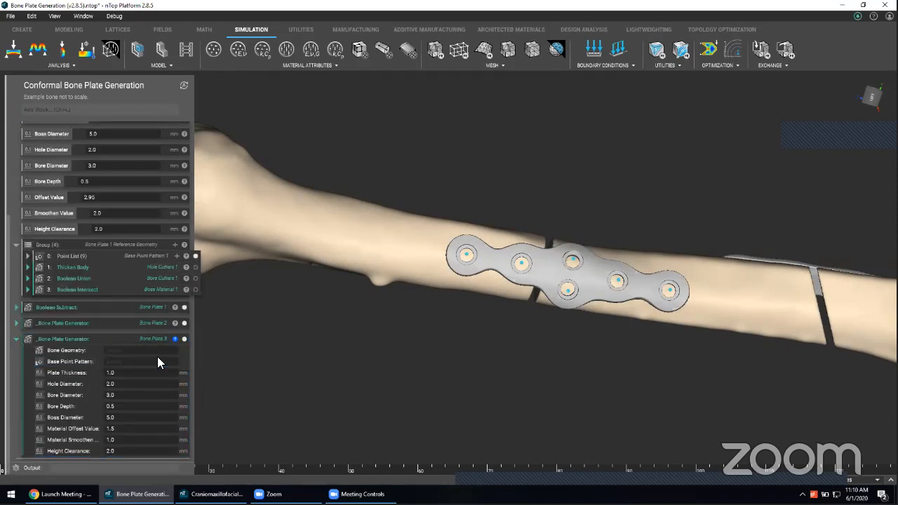
pyautogui.click(156, 350)
pyautogui.write('humer')
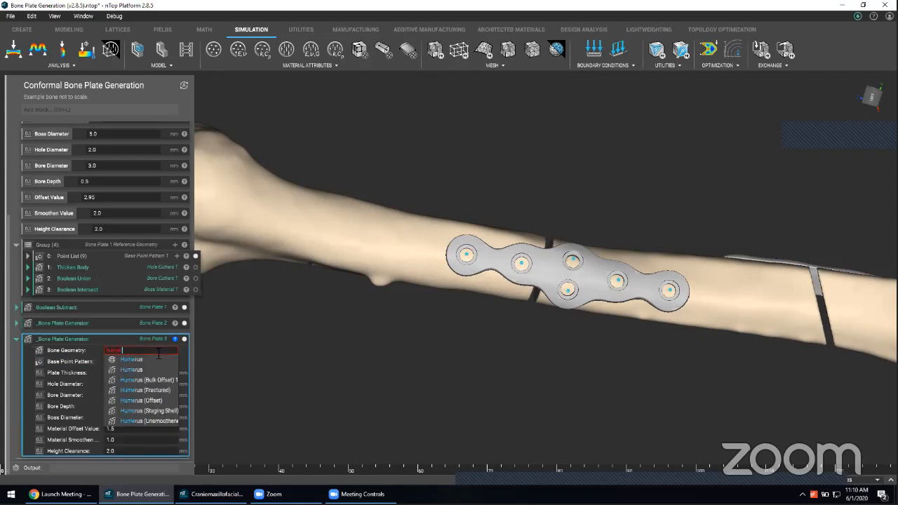
pyautogui.click(123, 369)
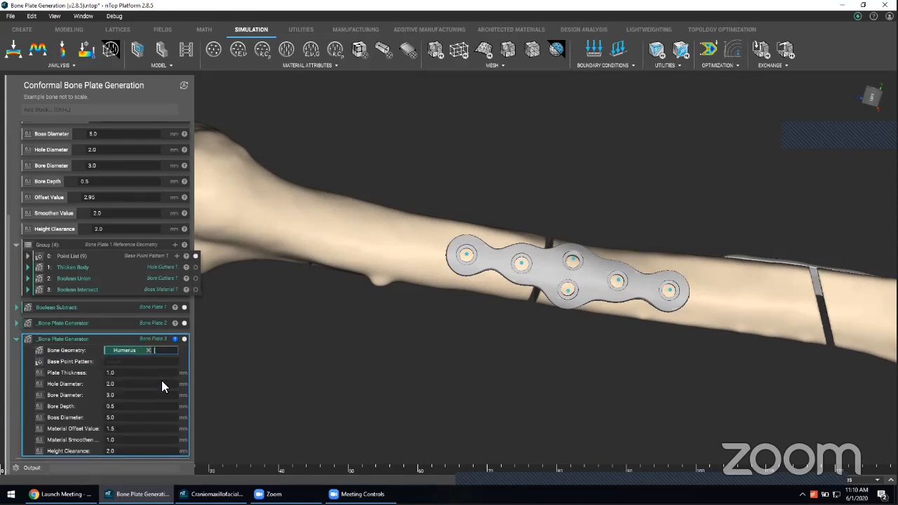
# Step: Insert an Import Points block as Bone Plate 3's Base Point Pattern
pyautogui.click(163, 361)
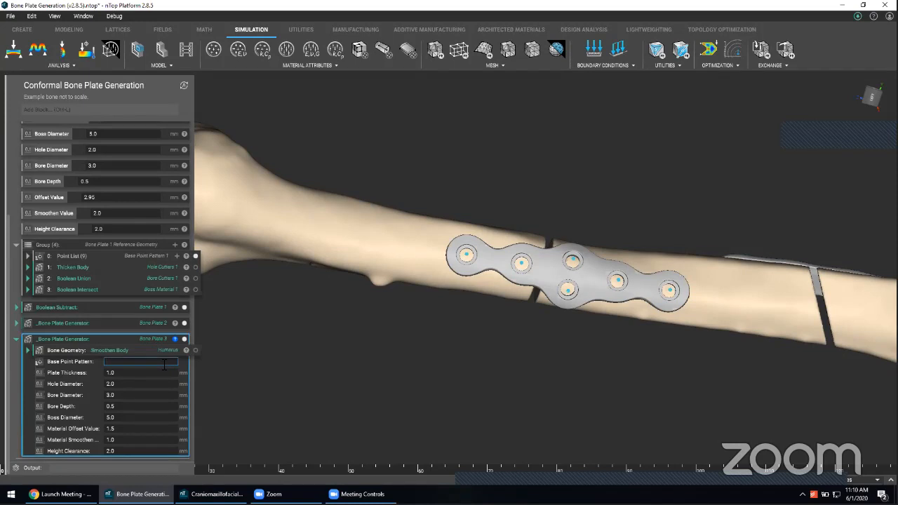
pyautogui.write('import')
pyautogui.press('BackSpace')
pyautogui.press('BackSpace')
pyautogui.press('BackSpace')
pyautogui.press('BackSpace')
pyautogui.press('BackSpace')
pyautogui.write('mport p')
pyautogui.click(146, 382)
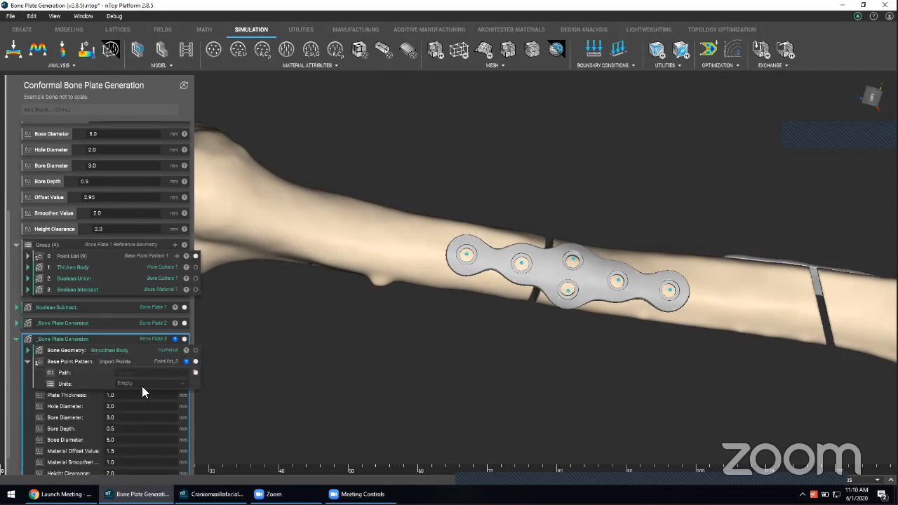
# Step: Set the Import Points units to mm and load the file Bone Plate 3 Points.csv
pyautogui.click(141, 386)
pyautogui.click(132, 398)
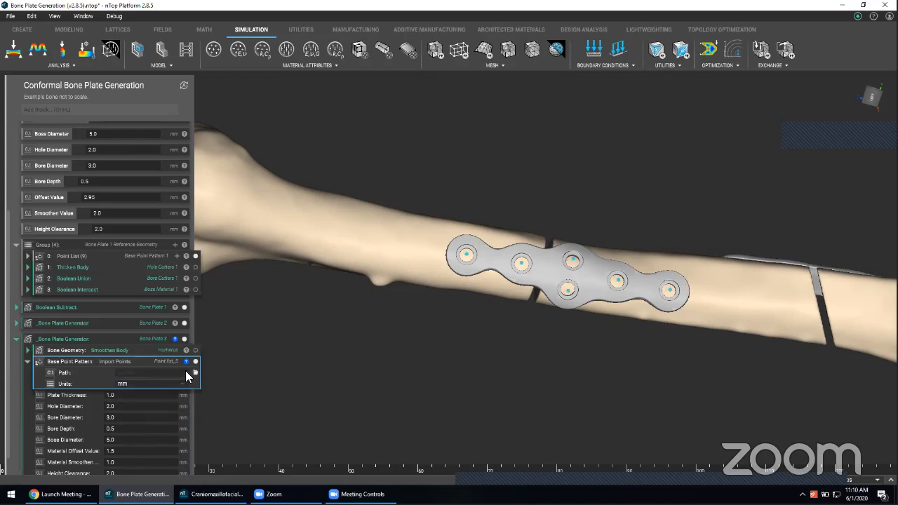
pyautogui.click(195, 372)
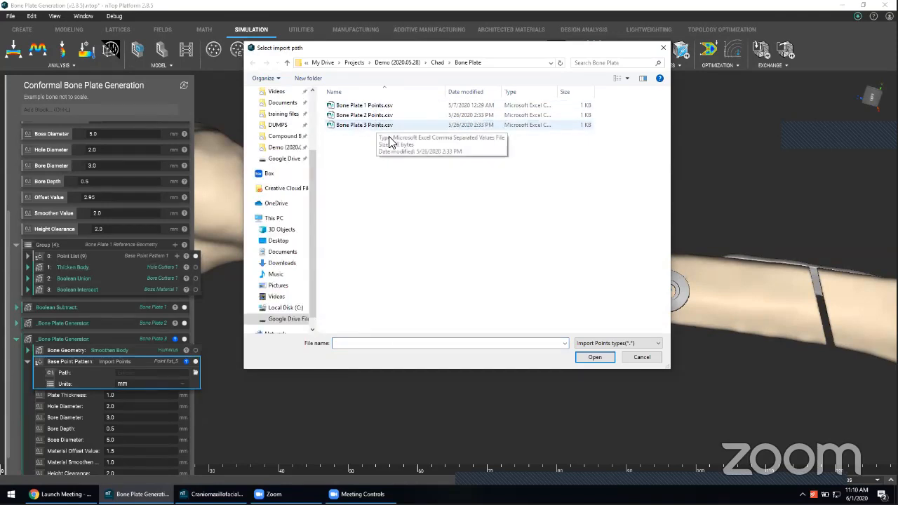
pyautogui.doubleClick(389, 127)
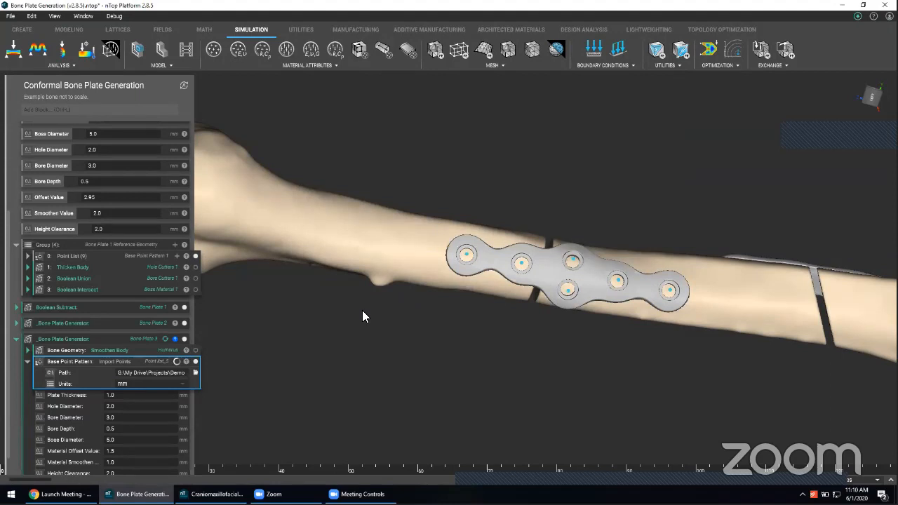
# Step: Examine the imported points and how Bone Plate 3 conforms to the bone across the fracture near the humeral head
pyautogui.scroll(-3, 368, 311)
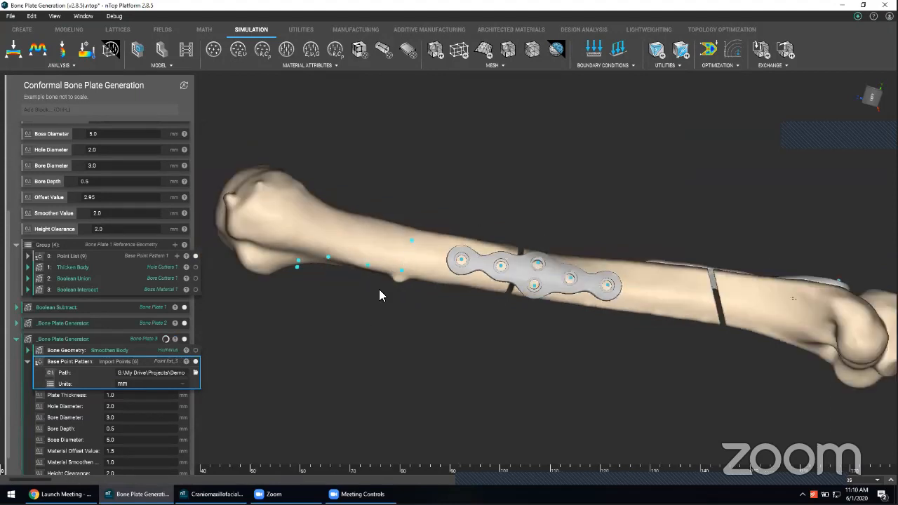
pyautogui.moveTo(379, 289)
pyautogui.mouseDown(button='right')
pyautogui.moveTo(385, 155)
pyautogui.moveTo(377, 160)
pyautogui.moveTo(377, 288)
pyautogui.mouseUp(button='right')
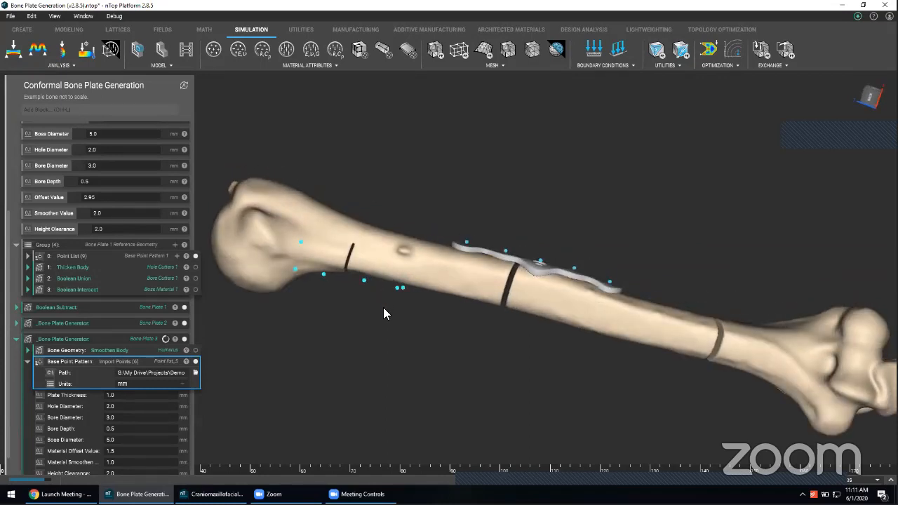
pyautogui.moveTo(388, 287); pyautogui.dragTo(339, 223, button='right')
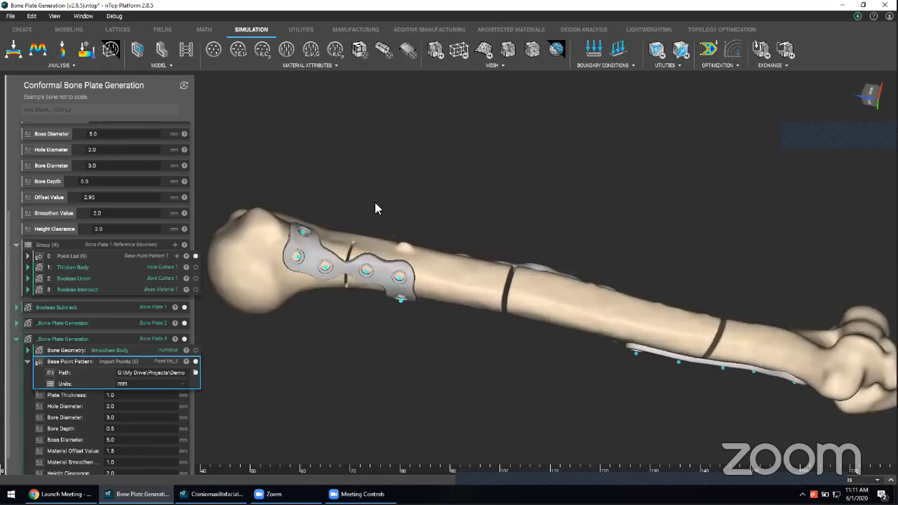
pyautogui.scroll(4, 408, 230)
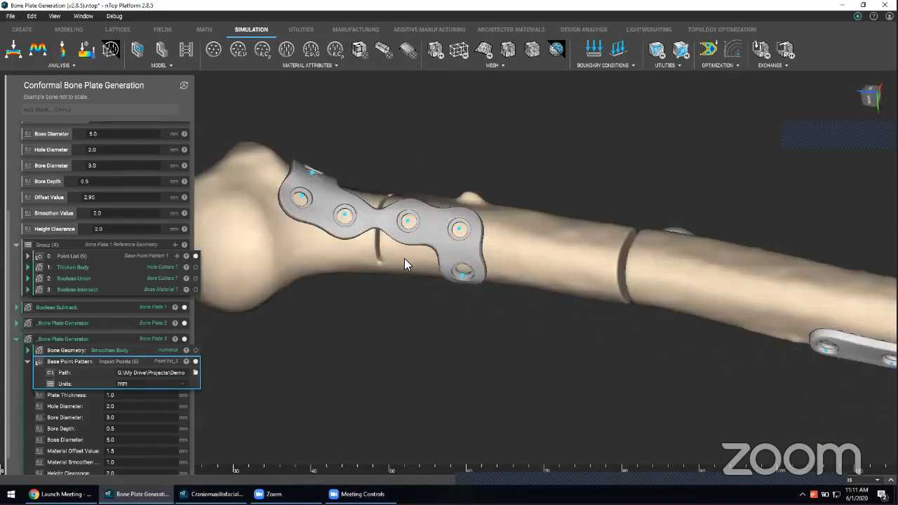
pyautogui.moveTo(404, 258); pyautogui.dragTo(399, 244, button='right')
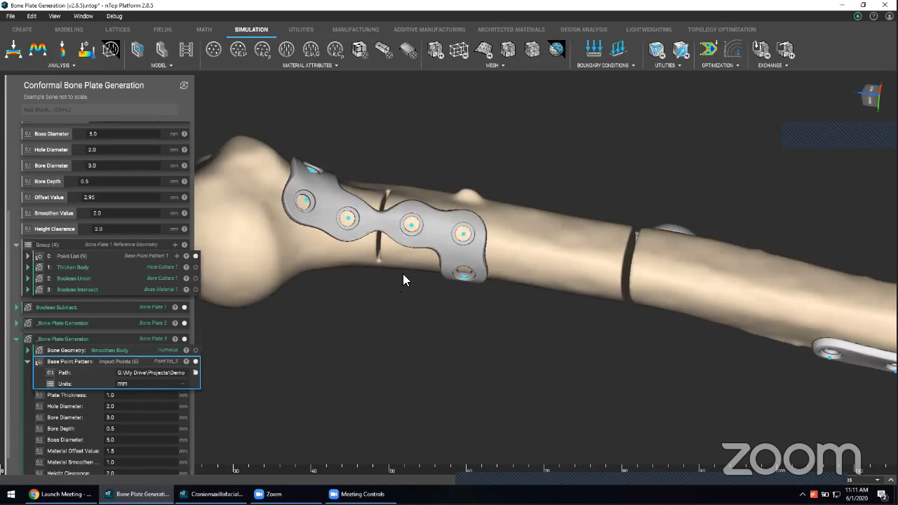
pyautogui.moveTo(405, 242); pyautogui.dragTo(405, 245, button='middle')
pyautogui.moveTo(405, 246); pyautogui.dragTo(360, 240, button='right')
pyautogui.scroll(2, 366, 266)
pyautogui.scroll(1, 367, 266)
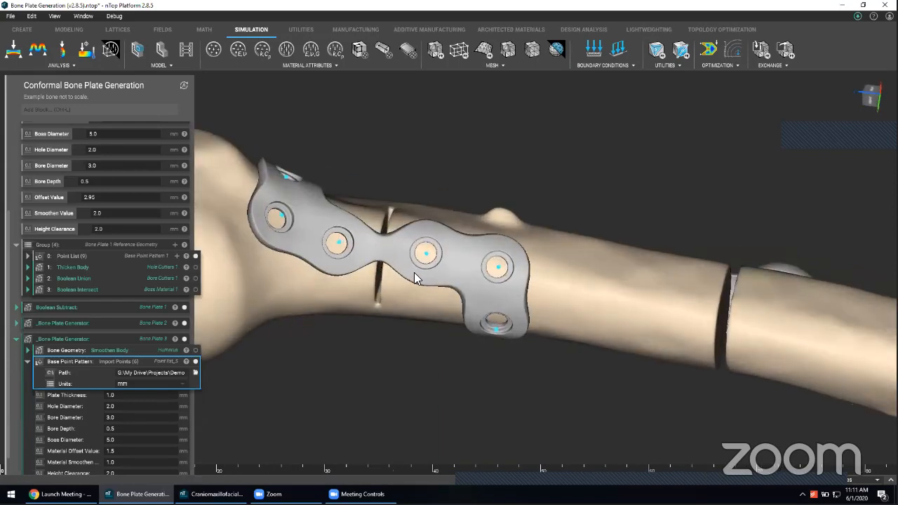
pyautogui.moveTo(408, 200); pyautogui.dragTo(391, 226, button='right')
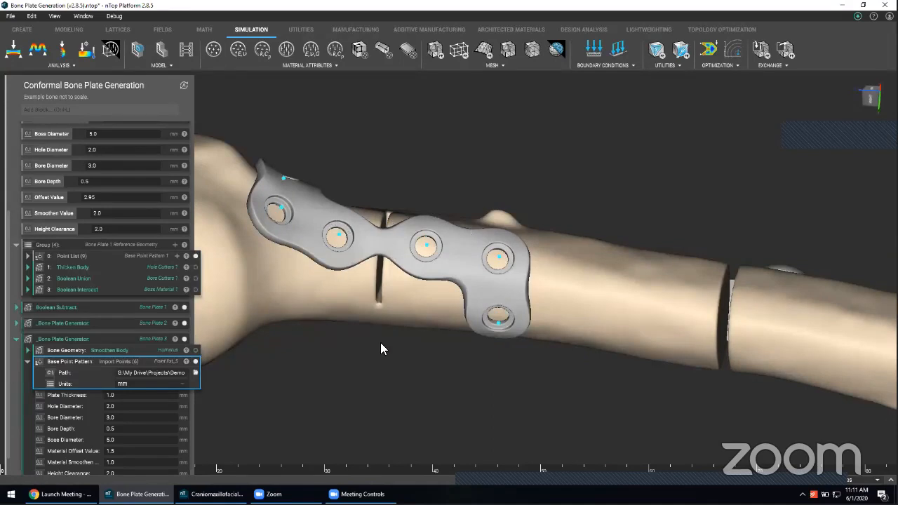
pyautogui.moveTo(383, 347); pyautogui.dragTo(383, 345, button='right')
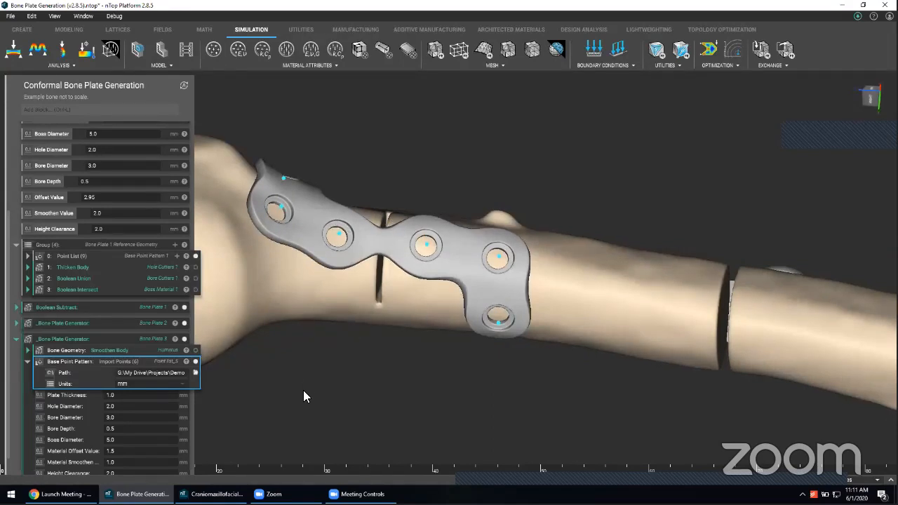
# Step: Set Bone Plate 3's Material Offset Value to 1.75 mm
pyautogui.scroll(-1, 153, 397)
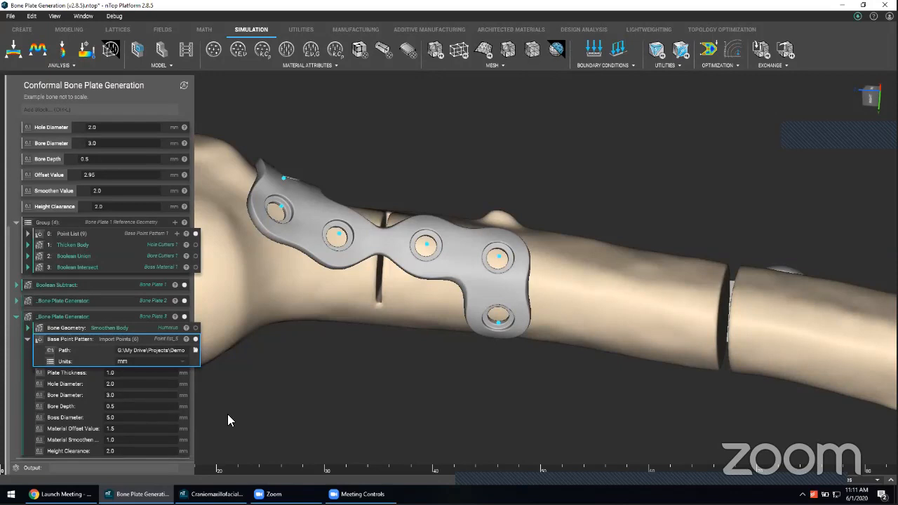
pyautogui.click(125, 429)
pyautogui.write('1.75')
pyautogui.press('Return')
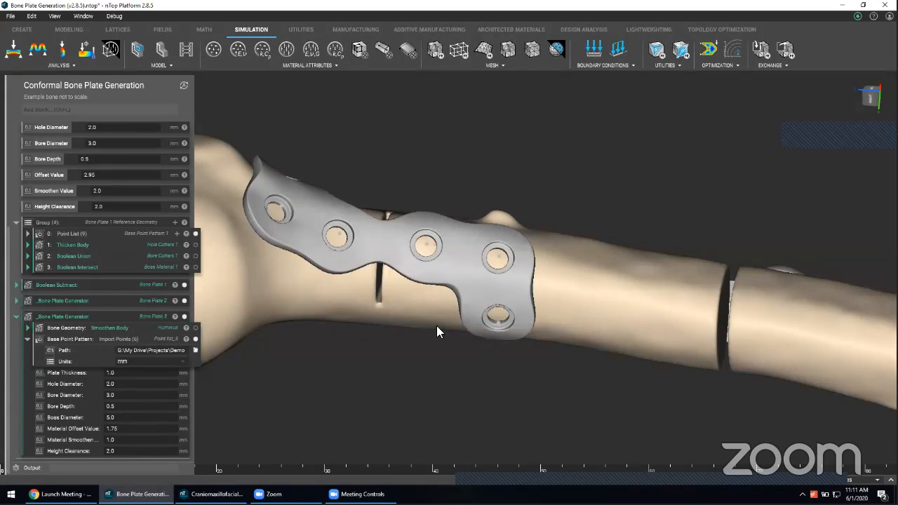
# Step: Examine the updated Bone Plate 3 from several angles, focusing on the material between its screw holes over the fracture
pyautogui.moveTo(436, 326); pyautogui.dragTo(437, 317, button='right')
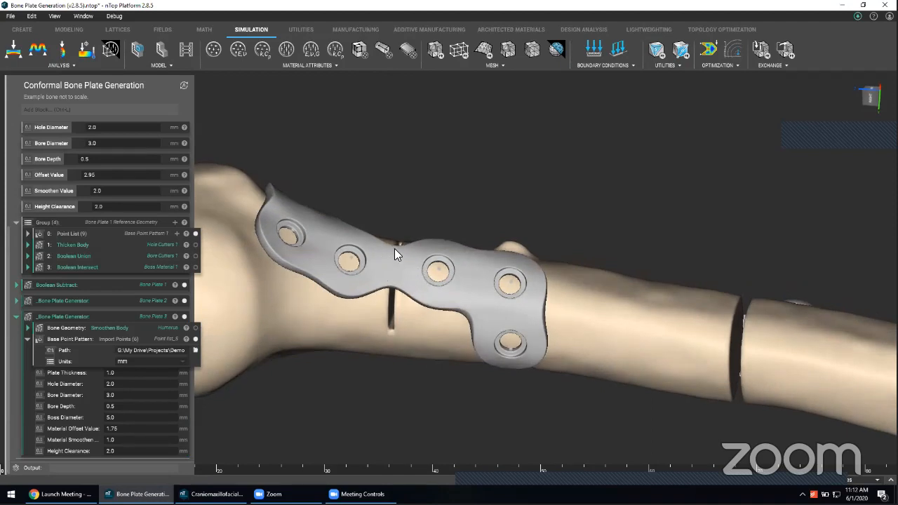
pyautogui.moveTo(384, 280); pyautogui.dragTo(384, 262, button='right')
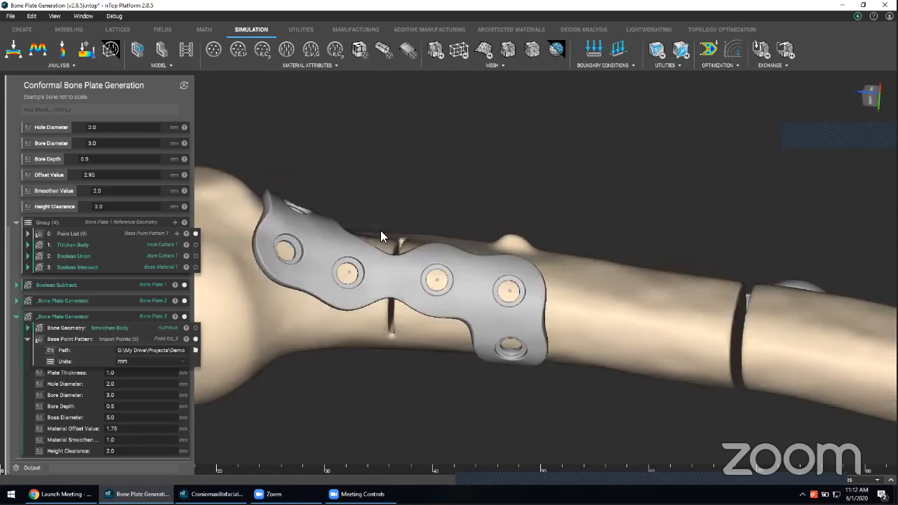
pyautogui.scroll(1, 380, 230)
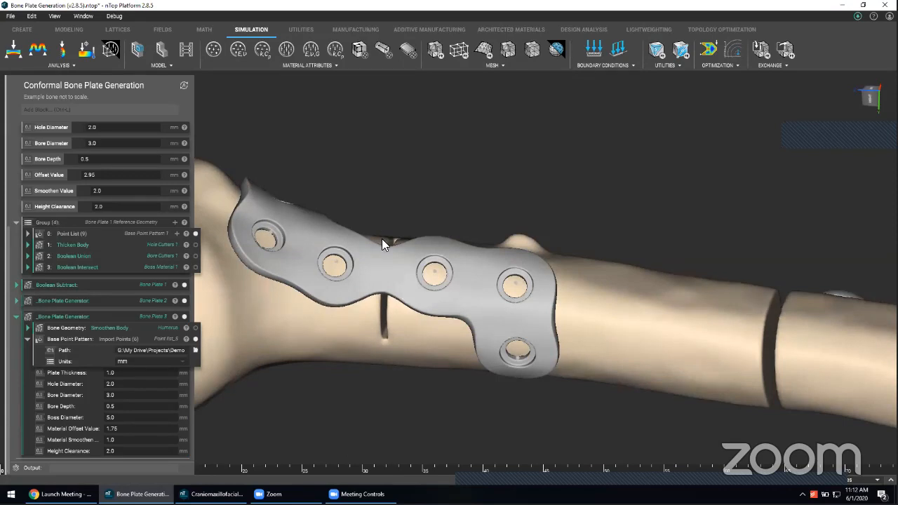
pyautogui.moveTo(380, 259); pyautogui.dragTo(381, 265, button='right')
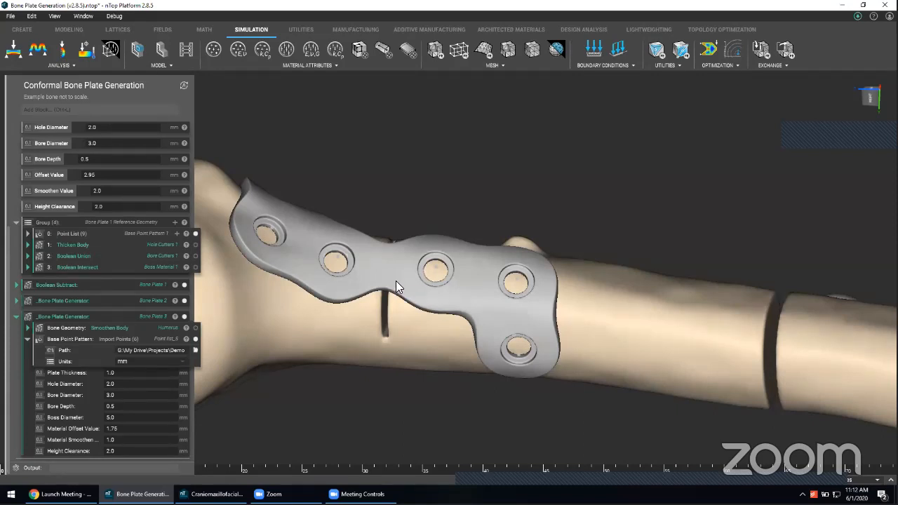
pyautogui.scroll(-1, 448, 277)
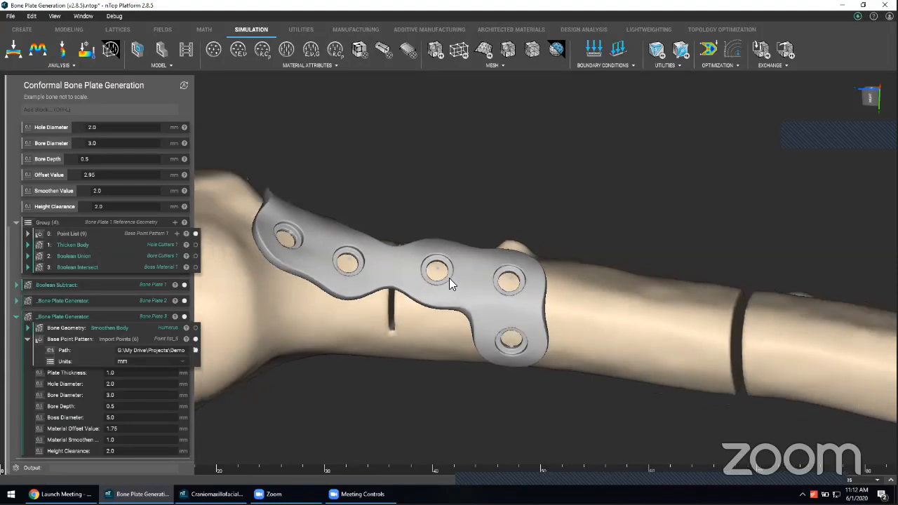
pyautogui.scroll(-1, 466, 323)
pyautogui.moveTo(466, 319); pyautogui.dragTo(468, 294, button='middle')
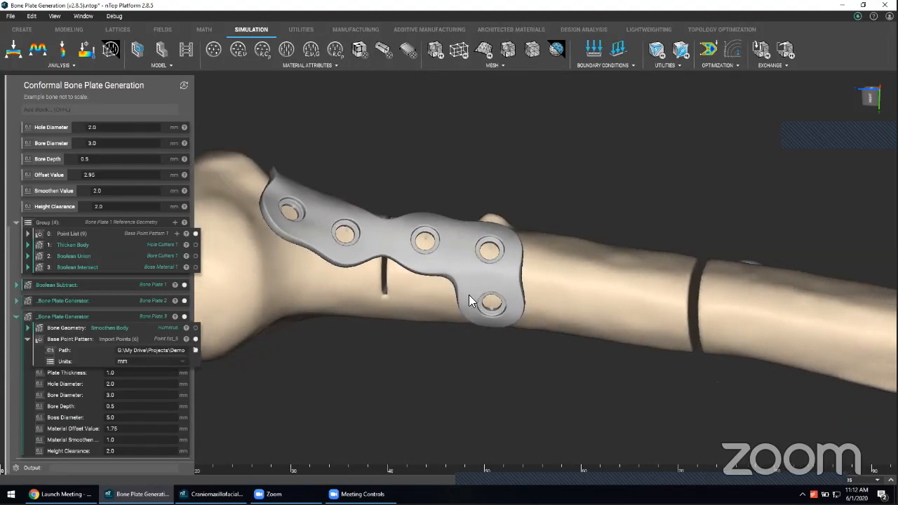
pyautogui.moveTo(471, 290); pyautogui.dragTo(472, 290, button='right')
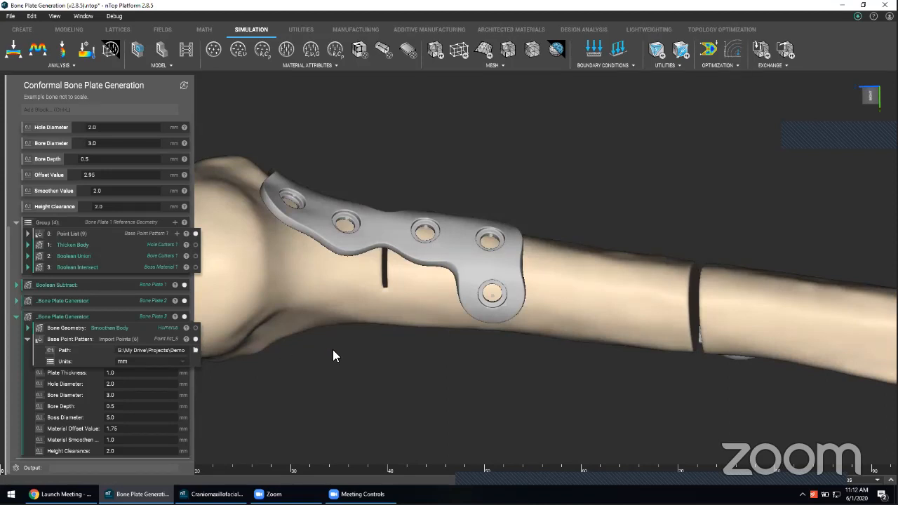
# Step: Inspect Bone Plate 3's contour against the bone and compare its screw holes with the highlighted base point pattern
pyautogui.moveTo(332, 349); pyautogui.dragTo(130, 429, button='right')
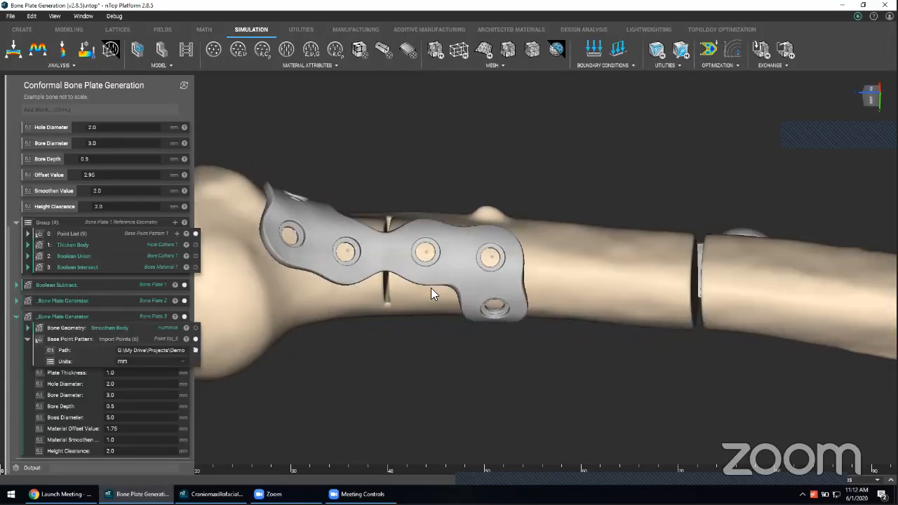
pyautogui.moveTo(431, 288); pyautogui.dragTo(459, 264, button='right')
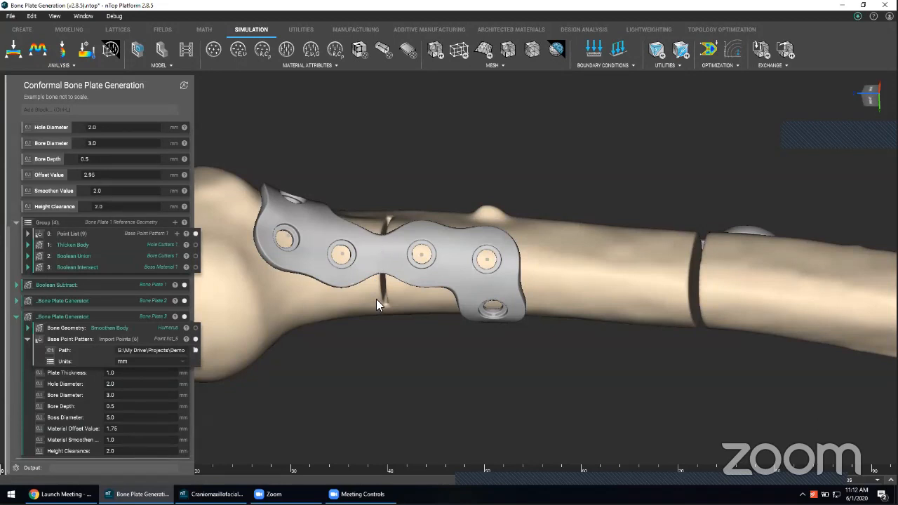
pyautogui.moveTo(531, 334); pyautogui.dragTo(536, 327, button='middle')
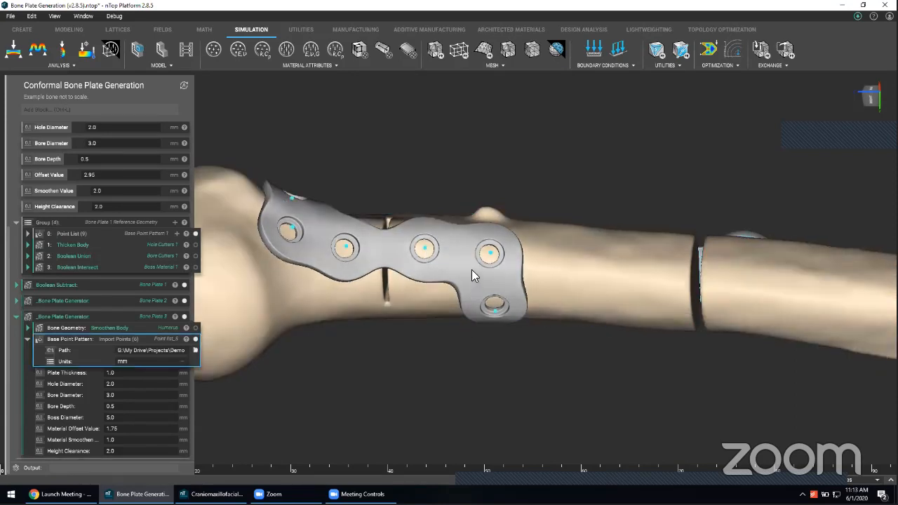
pyautogui.moveTo(453, 251); pyautogui.dragTo(454, 245, button='middle')
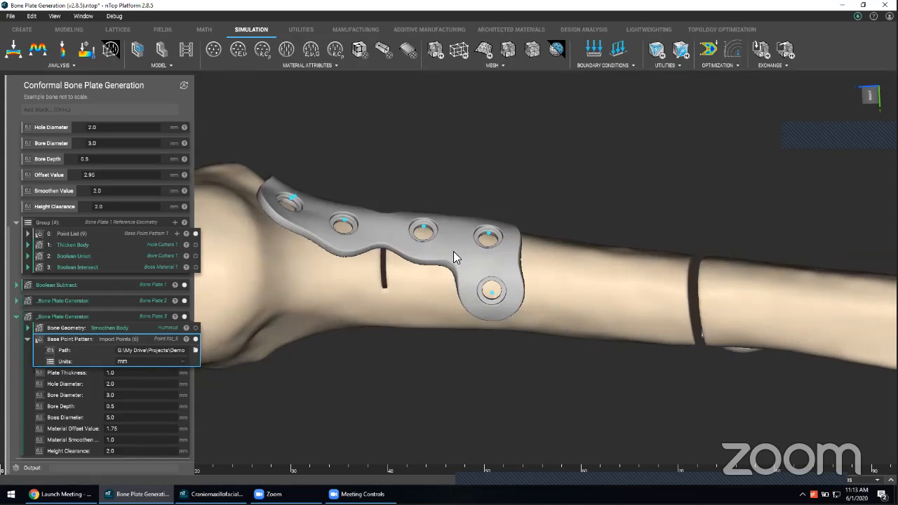
pyautogui.moveTo(443, 299); pyautogui.dragTo(438, 301, button='middle')
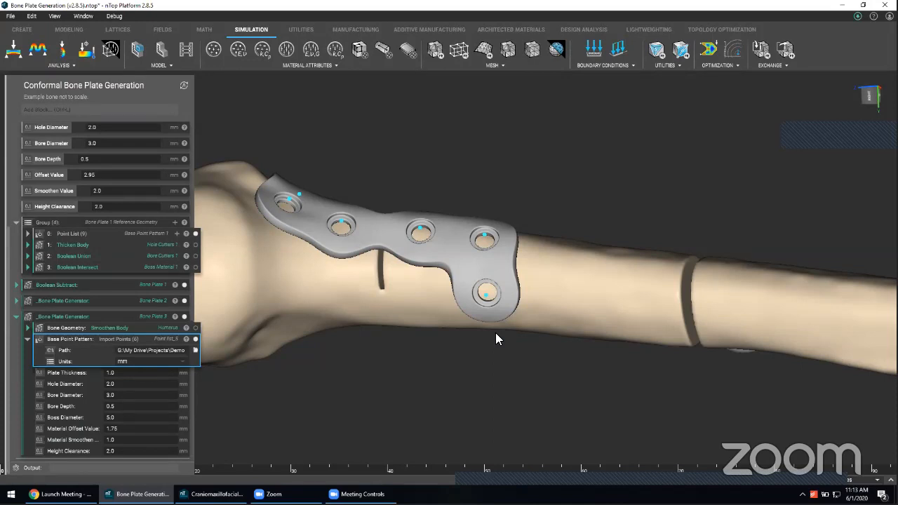
# Step: Examine all three bone plates along the humerus, including the mid-shaft plate across its fracture, and clear the point pattern selection
pyautogui.scroll(-1, 495, 332)
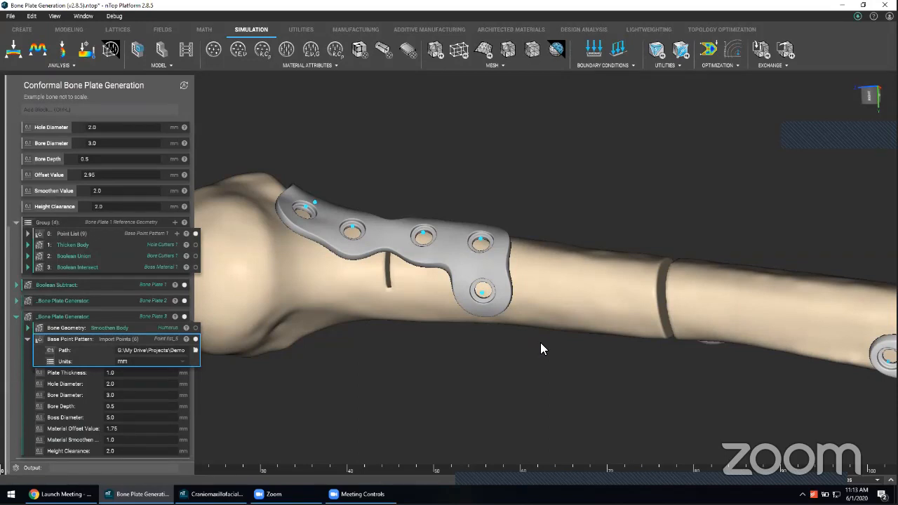
pyautogui.moveTo(541, 342); pyautogui.dragTo(460, 344, button='middle')
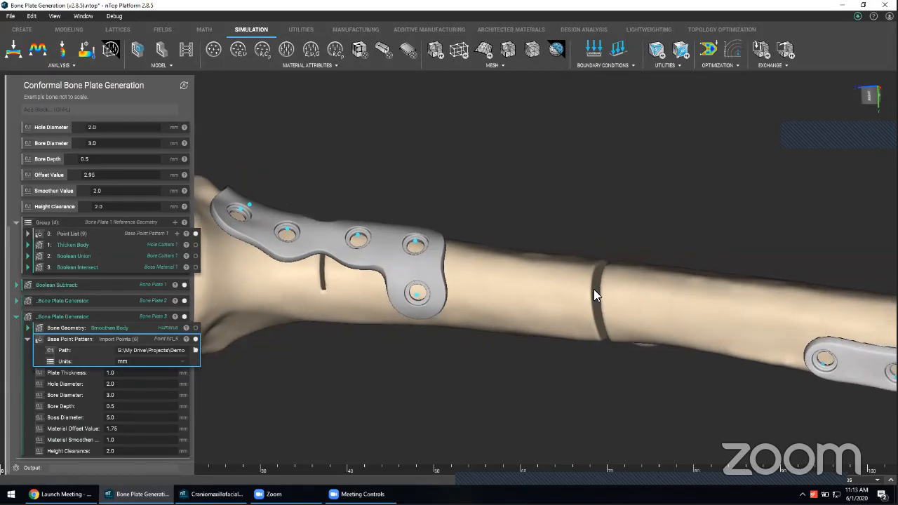
pyautogui.scroll(-3, 506, 299)
pyautogui.moveTo(507, 299); pyautogui.dragTo(516, 310, button='right')
pyautogui.moveTo(516, 310); pyautogui.dragTo(294, 296, button='middle')
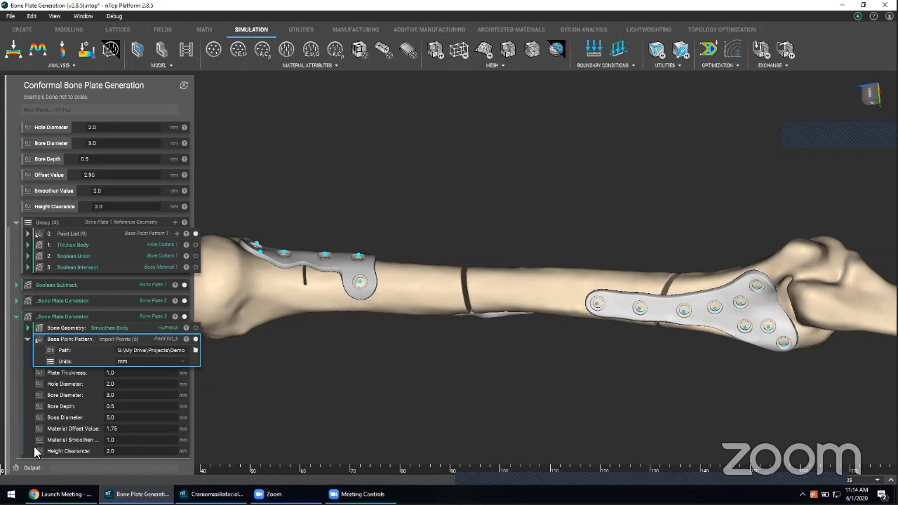
pyautogui.moveTo(380, 336); pyautogui.dragTo(409, 286, button='right')
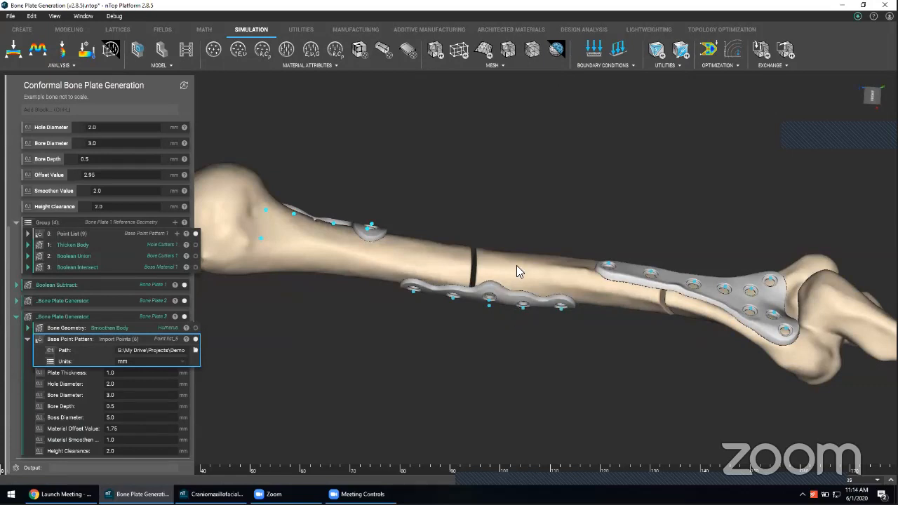
pyautogui.moveTo(516, 265); pyautogui.dragTo(533, 199, button='right')
pyautogui.moveTo(547, 121); pyautogui.dragTo(481, 242, button='right')
pyautogui.scroll(3, 513, 257)
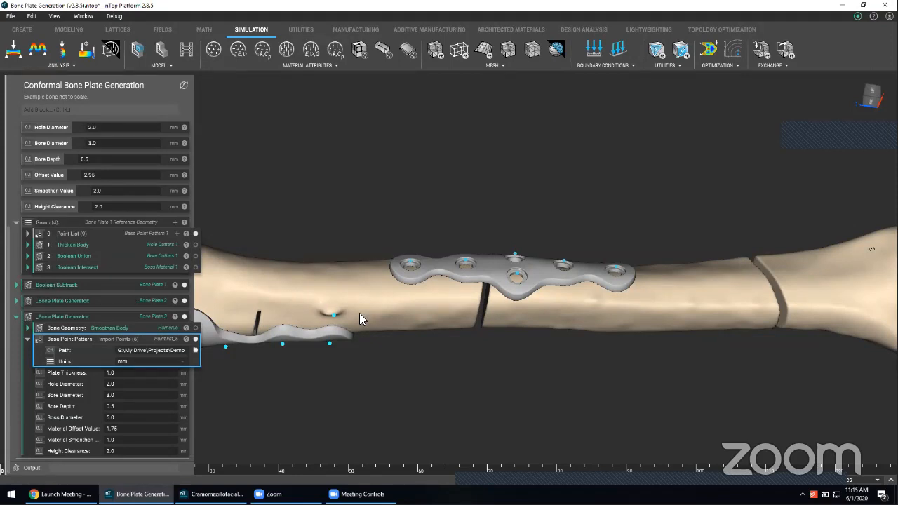
pyautogui.moveTo(359, 312); pyautogui.dragTo(389, 368, button='right')
pyautogui.click(367, 355)
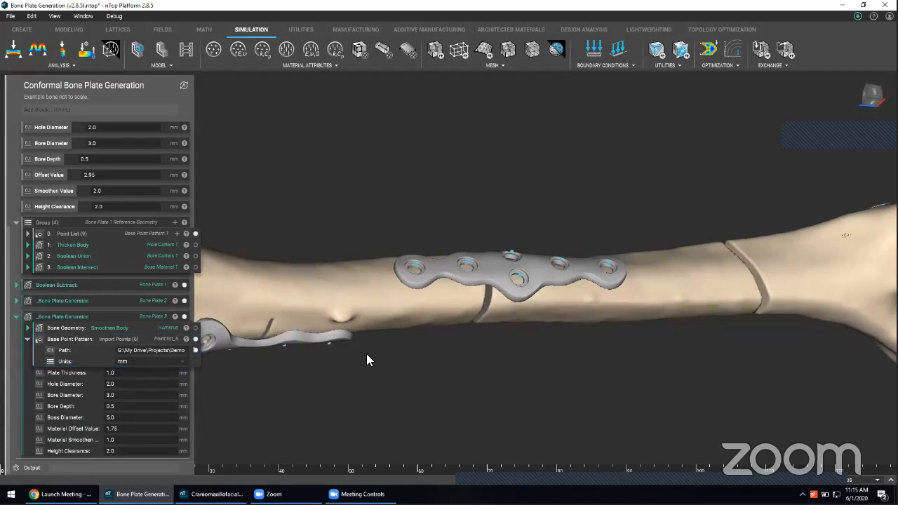